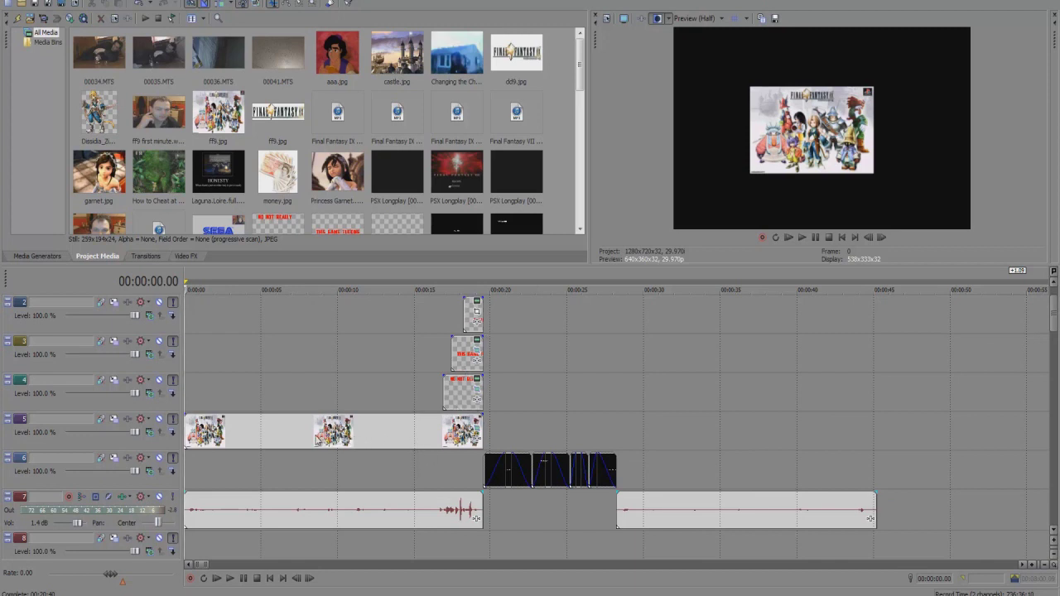
Play the Final Fantasy IX review project from 00:00:00.00.
{"action": "left_click", "coordinate": [808, 237]}
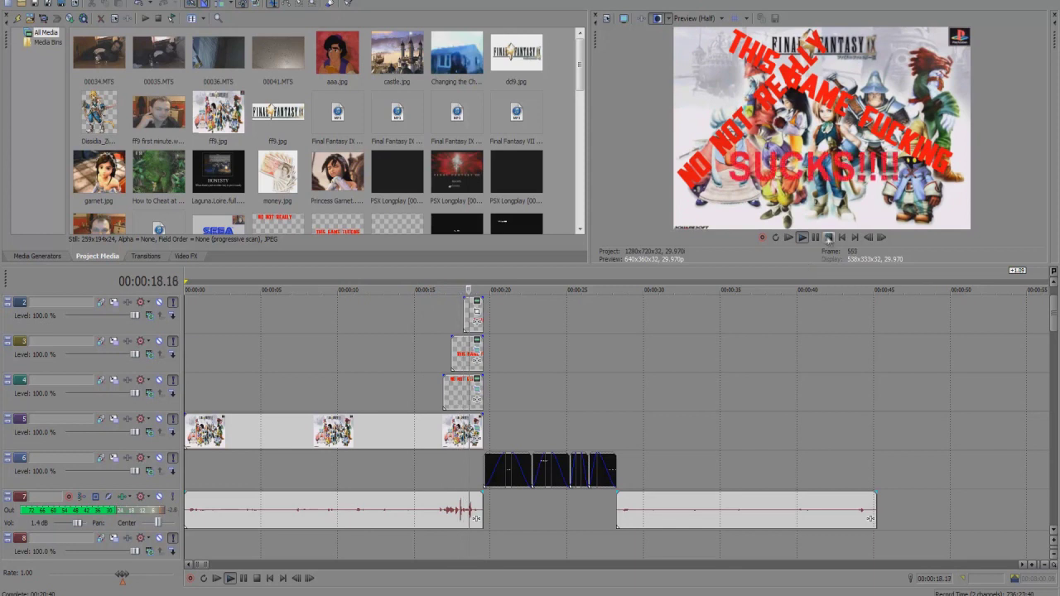
Stop playback near 19 seconds and set the playhead back to about 7 seconds.
{"action": "key", "text": "space"}
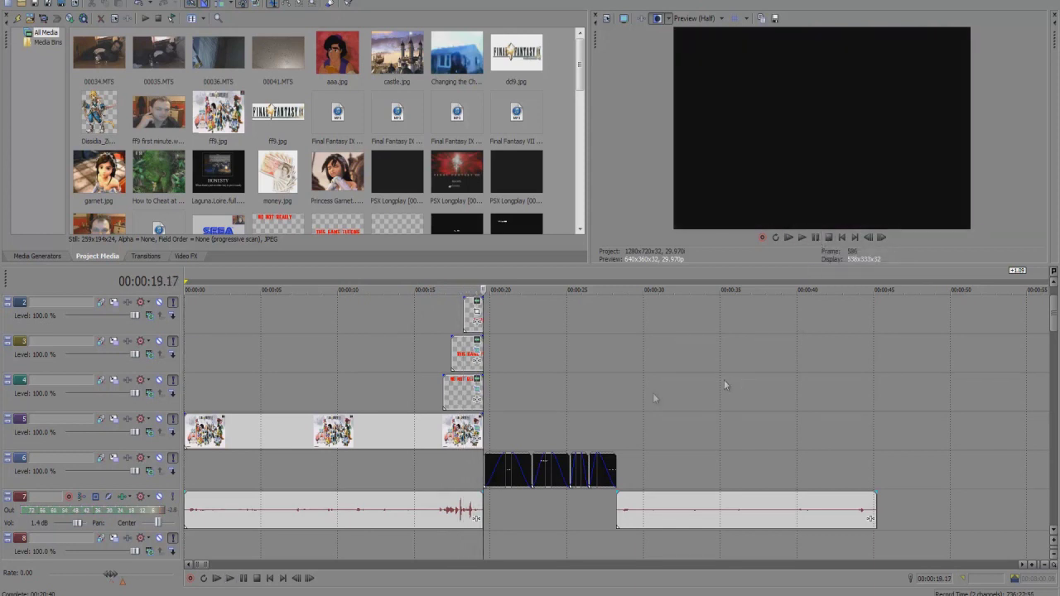
{"action": "left_click", "coordinate": [304, 549]}
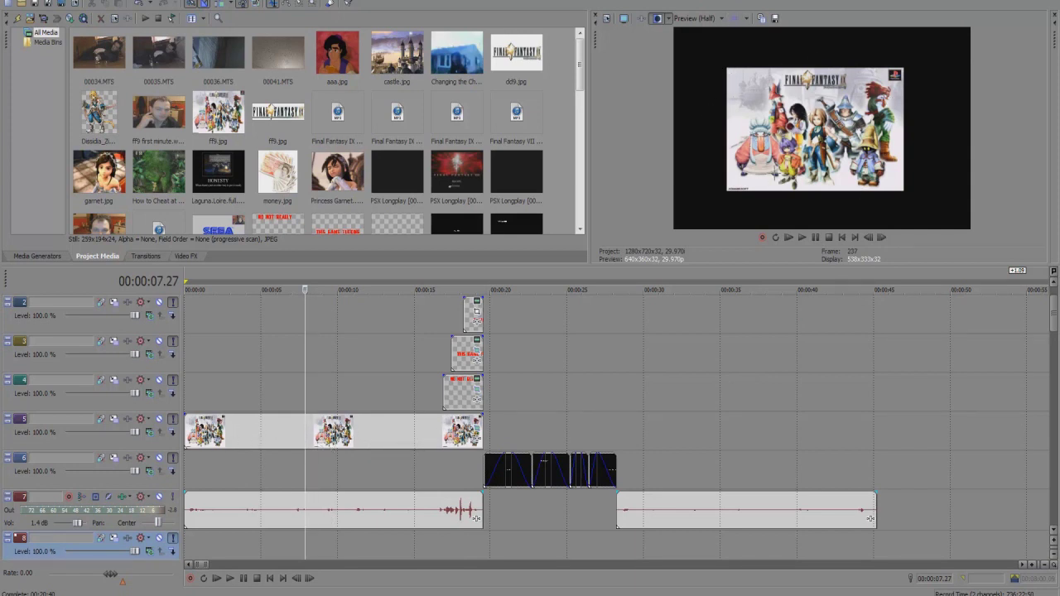
Scroll down to webcam and audio tracks 7–13 and briefly play from about 5 seconds.
{"action": "left_click", "coordinate": [228, 543]}
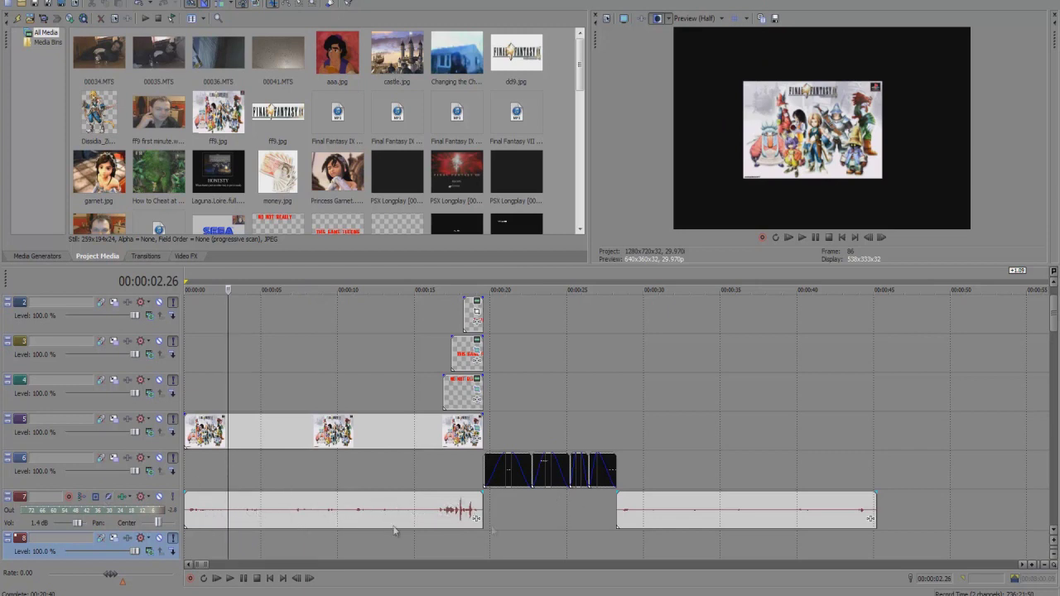
{"action": "left_click_drag", "start_coordinate": [1054, 323], "coordinate": [1053, 354]}
{"action": "left_click", "coordinate": [270, 539]}
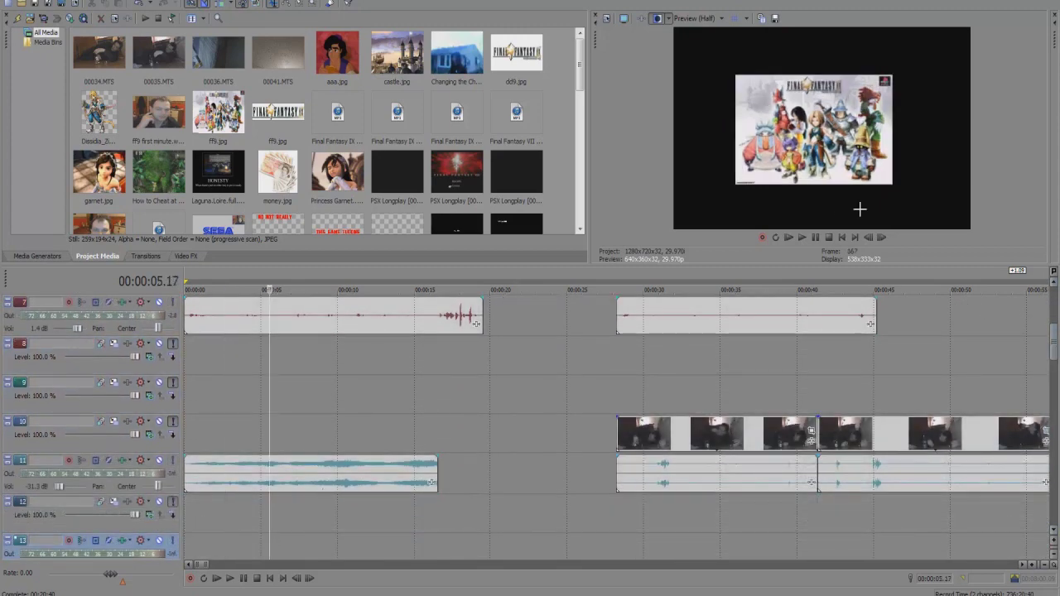
{"action": "key", "text": "space"}
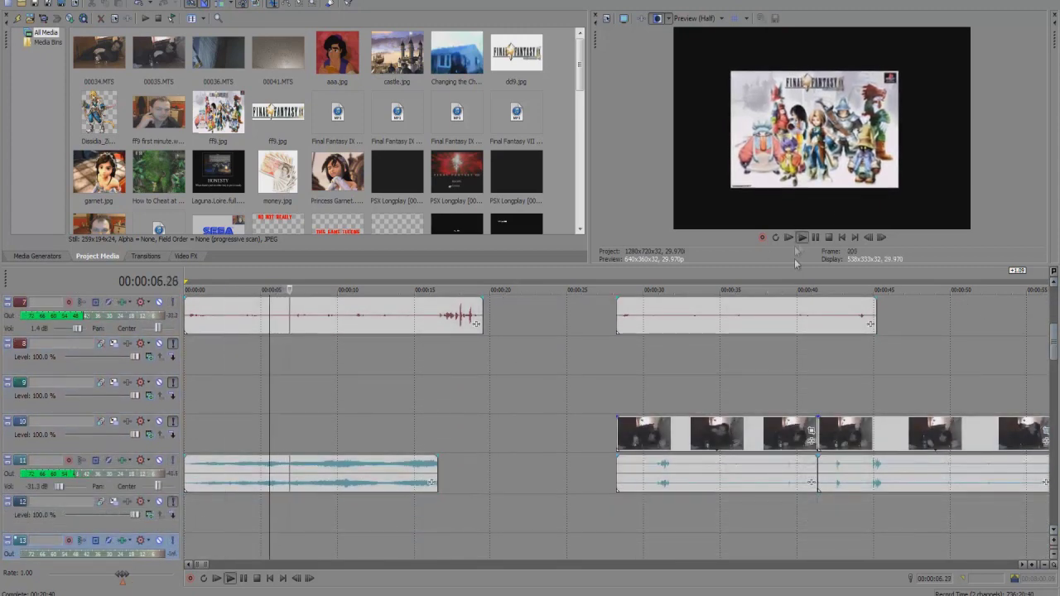
{"action": "key", "text": "space"}
Replay from about 16 seconds, pause at 00:00:16.22, and scroll back up the tracks.
{"action": "left_click", "coordinate": [434, 525]}
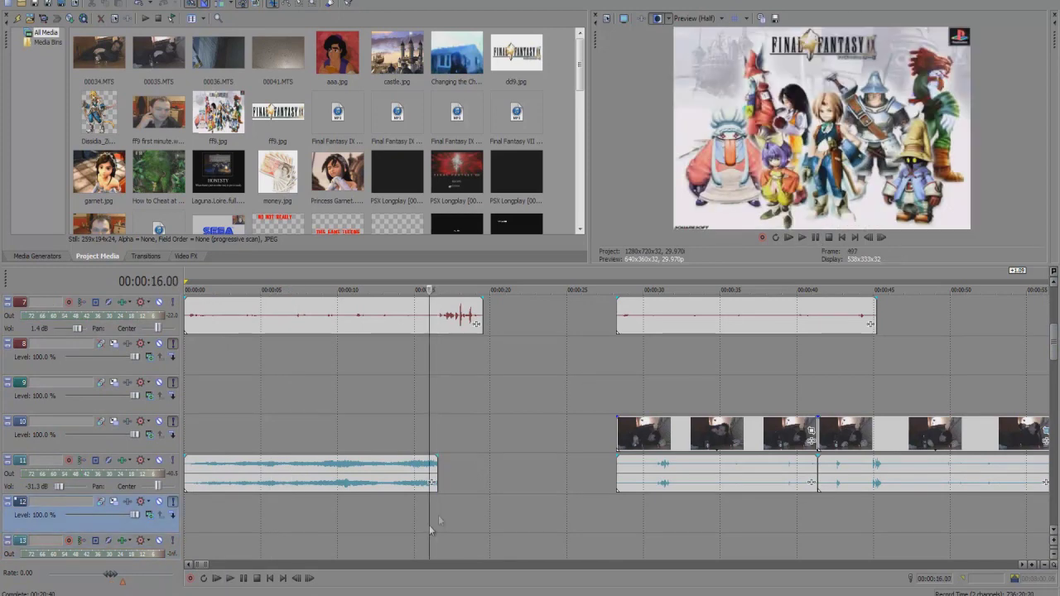
{"action": "left_click", "coordinate": [802, 237]}
{"action": "left_click", "coordinate": [812, 239]}
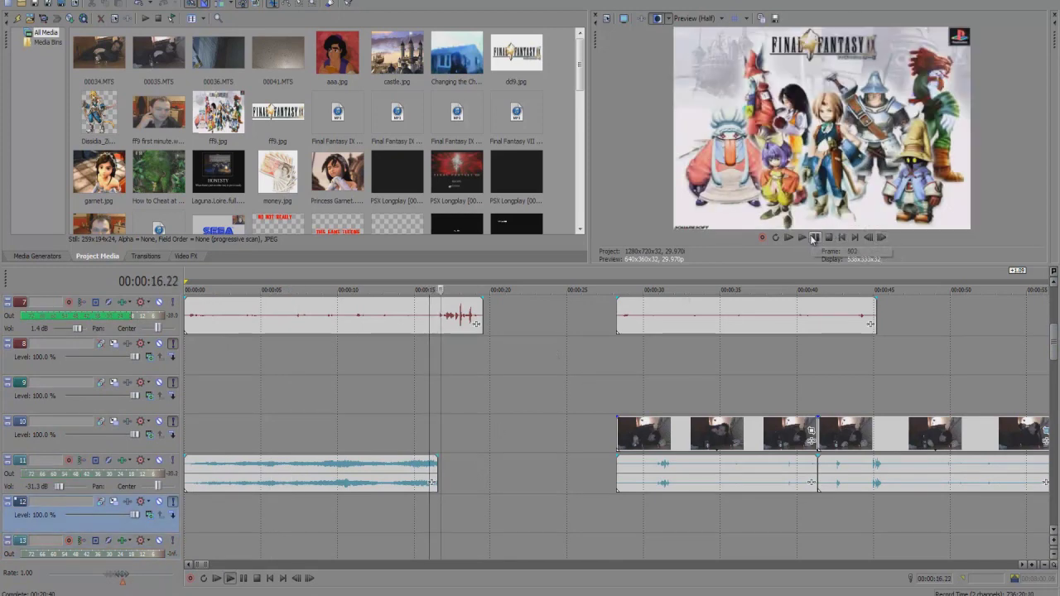
{"action": "left_click_drag", "start_coordinate": [1053, 352], "coordinate": [1048, 476]}
{"action": "scroll", "coordinate": [675, 365], "scroll_direction": "up", "scroll_amount": 15}
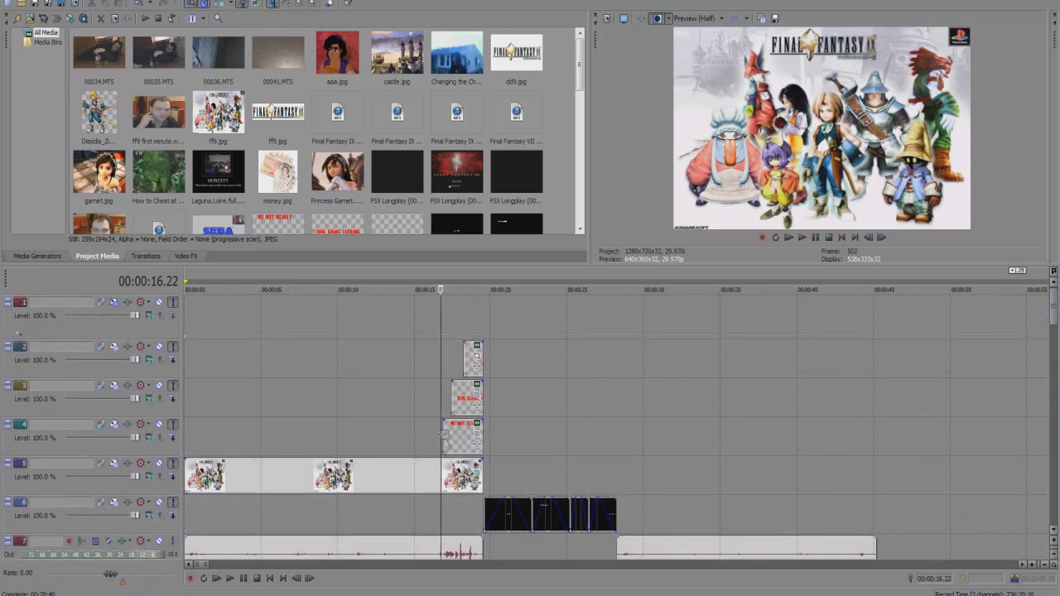
Place the playhead at about 16.27 seconds and zoom the timeline in on the text clips.
{"action": "left_click", "coordinate": [464, 443]}
{"action": "left_click", "coordinate": [456, 444]}
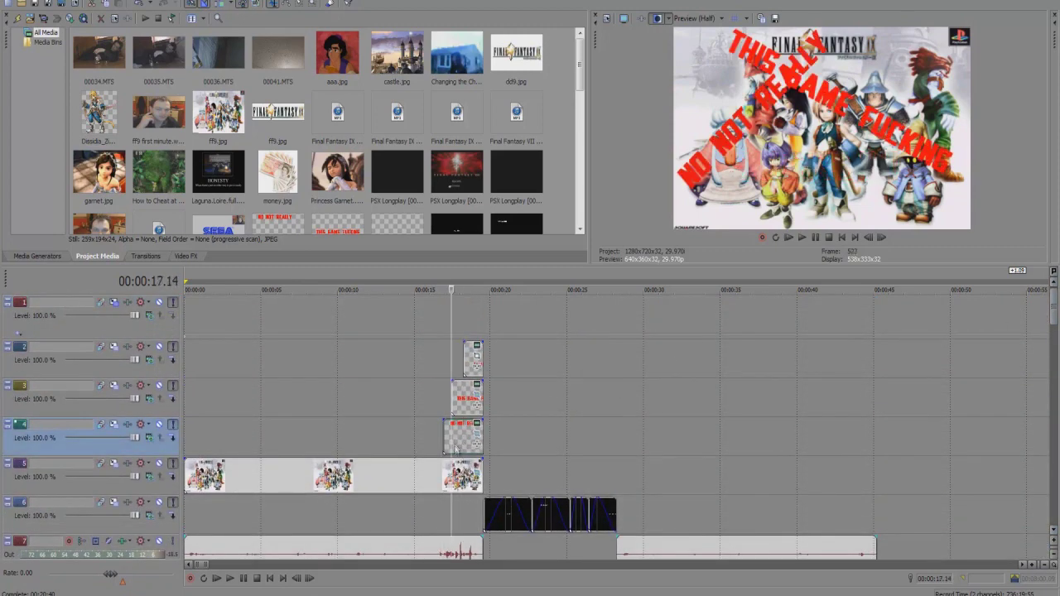
{"action": "left_click", "coordinate": [444, 502]}
{"action": "scroll", "coordinate": [444, 502], "scroll_direction": "up", "scroll_amount": 5}
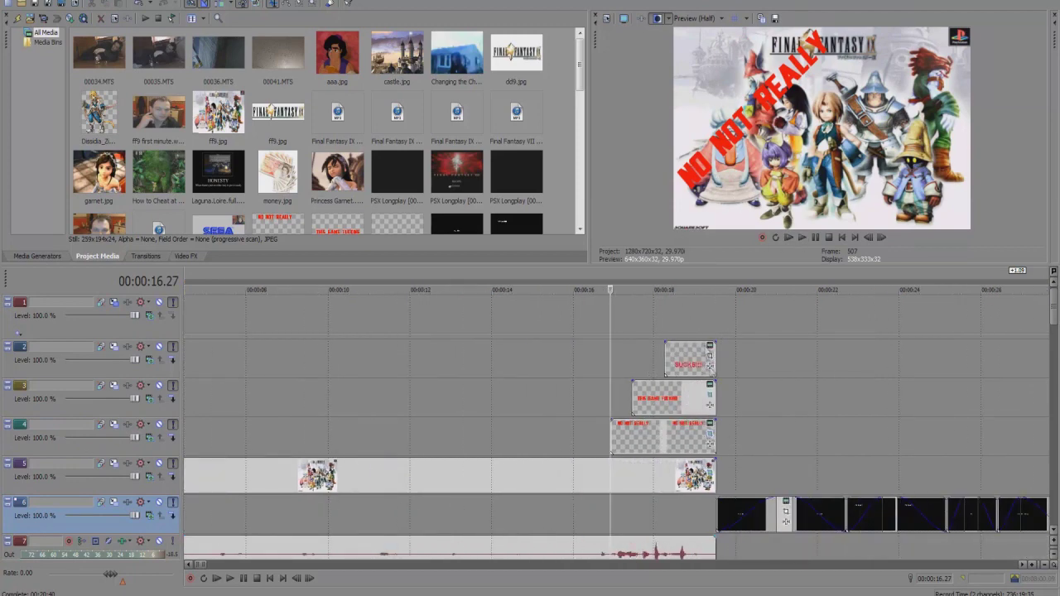
Inspect the NO NOT REALLY clip's text and 43° Pan/Crop tilt, then play from 16.27.
{"action": "left_click", "coordinate": [710, 423]}
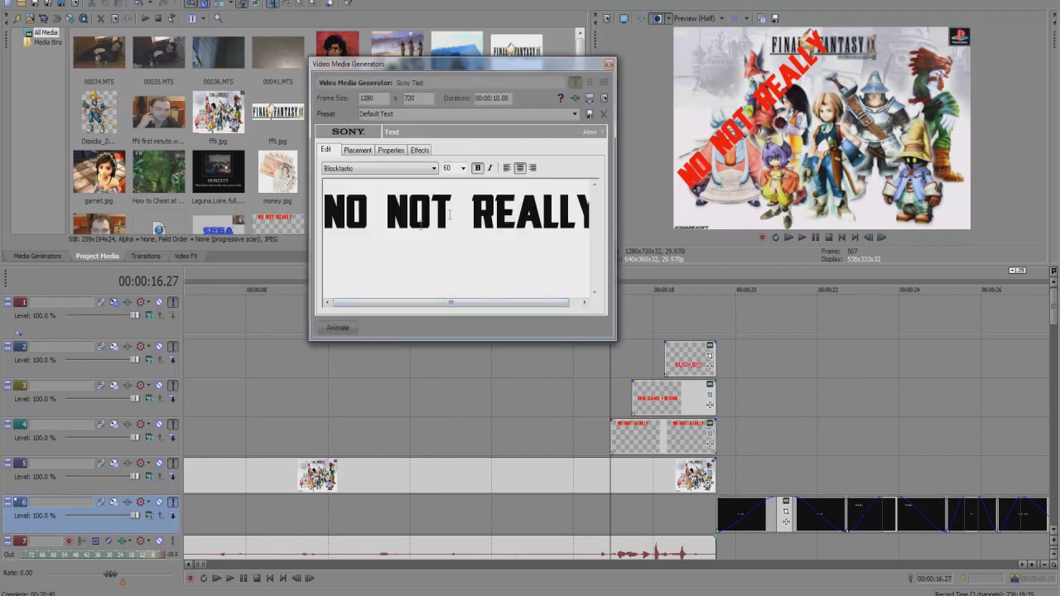
{"action": "left_click", "coordinate": [610, 64]}
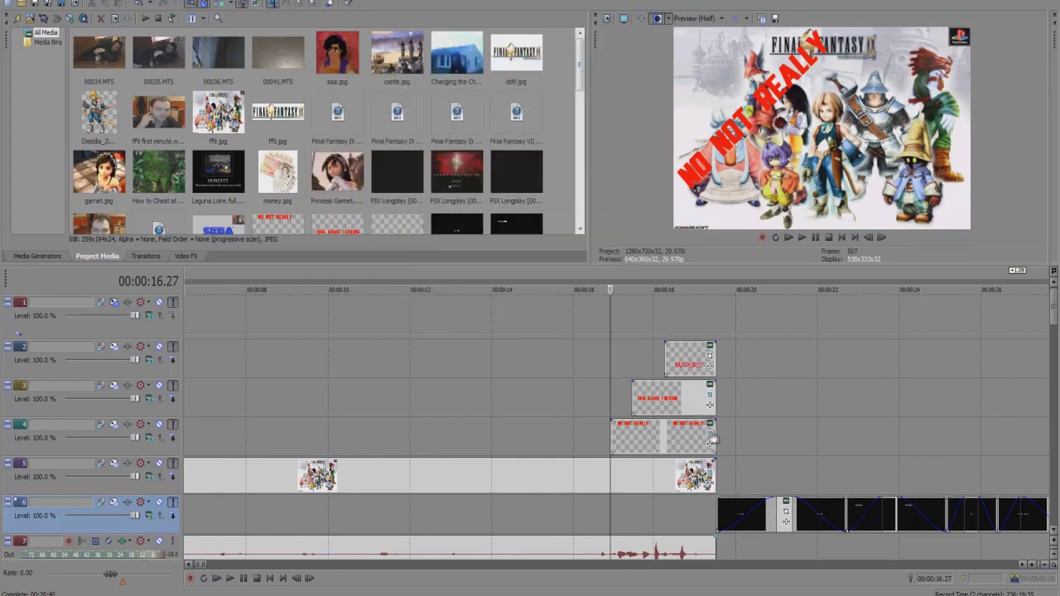
{"action": "left_click", "coordinate": [710, 436]}
{"action": "scroll", "coordinate": [515, 235], "scroll_direction": "down", "scroll_amount": 5}
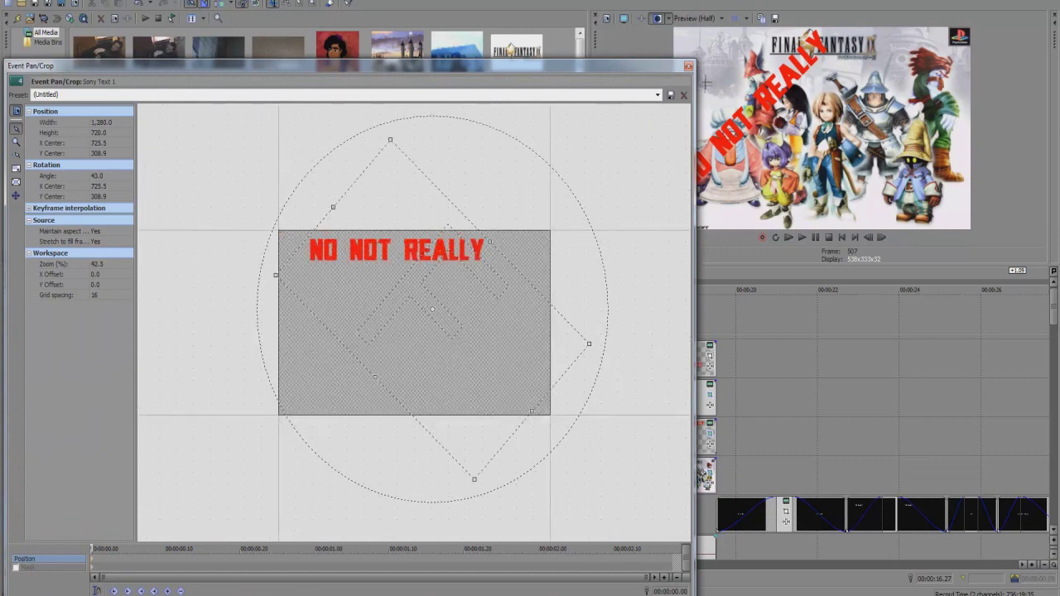
{"action": "left_click", "coordinate": [688, 66]}
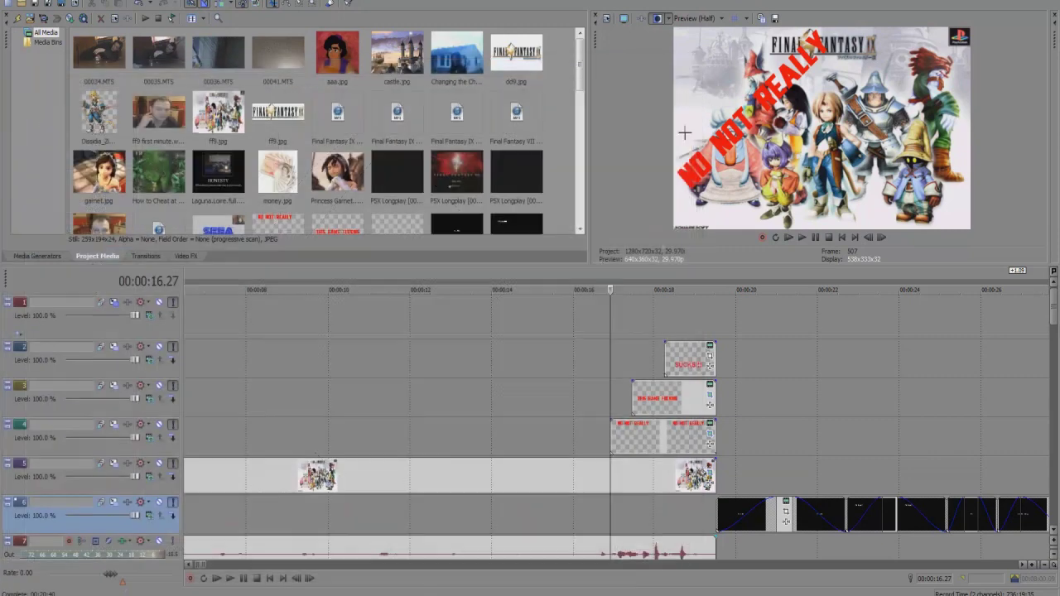
{"action": "left_click", "coordinate": [803, 238]}
Stop at about 17 seconds and review the track 3 clip's generated text settings.
{"action": "left_click", "coordinate": [816, 238]}
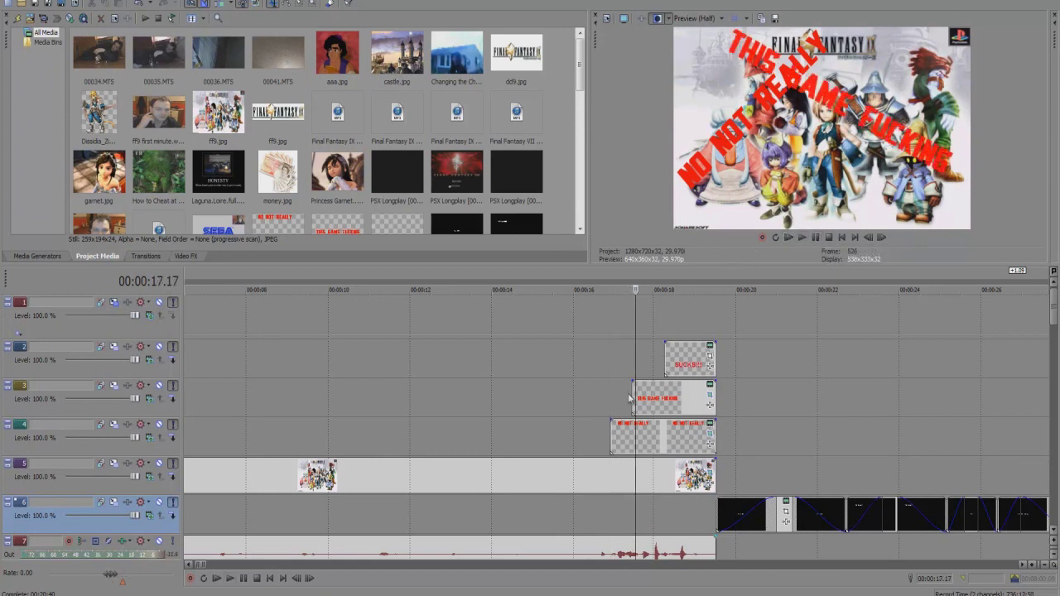
{"action": "left_click", "coordinate": [713, 401]}
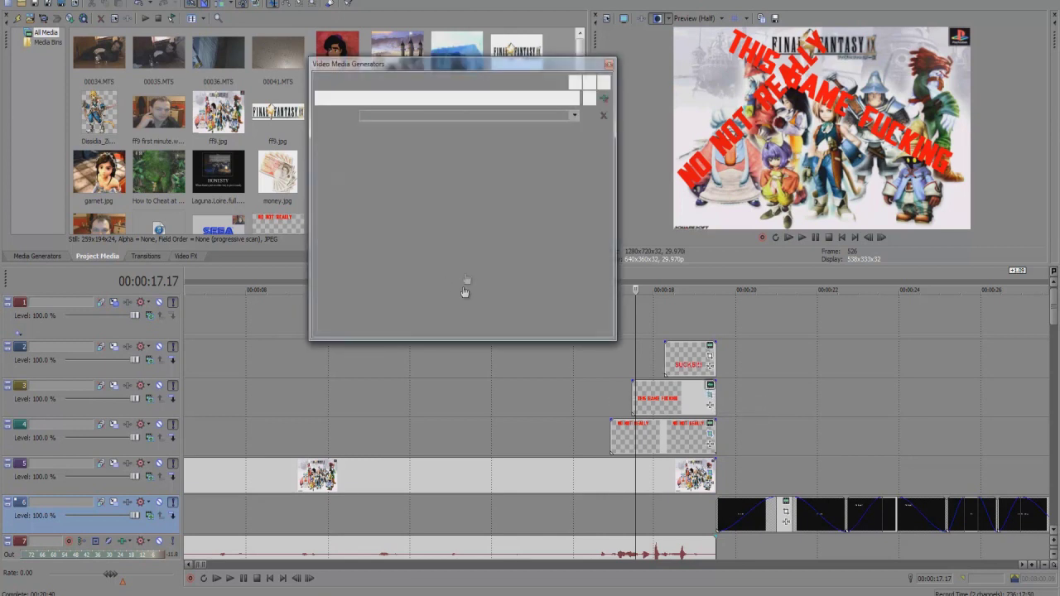
{"action": "left_click_drag", "start_coordinate": [477, 315], "coordinate": [514, 313]}
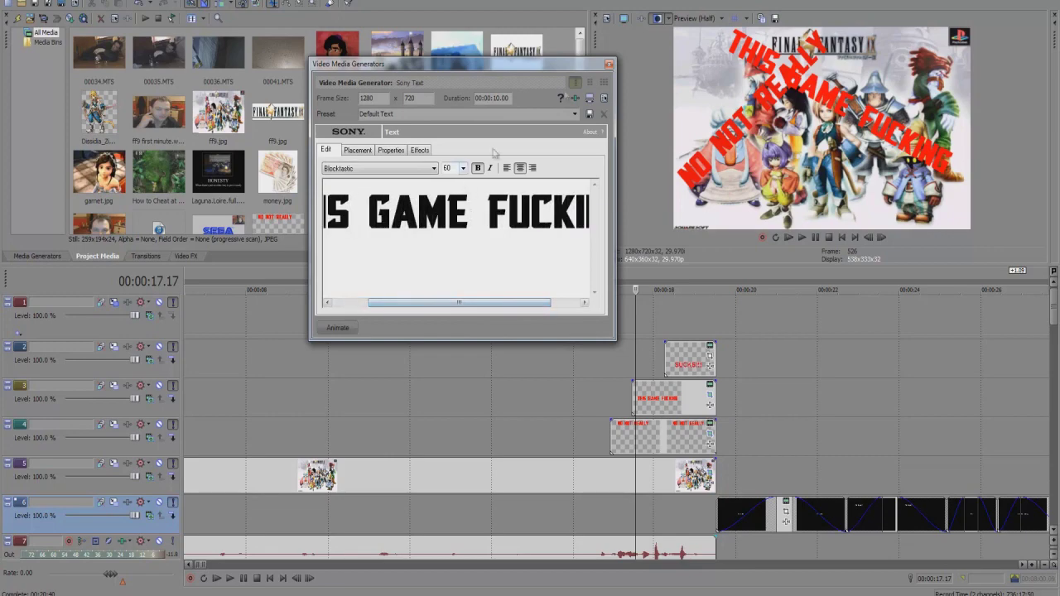
{"action": "left_click", "coordinate": [610, 64]}
Set the track 3 caption's Pan/Crop tilt to -20.0° and play the overlays back.
{"action": "left_click", "coordinate": [710, 395]}
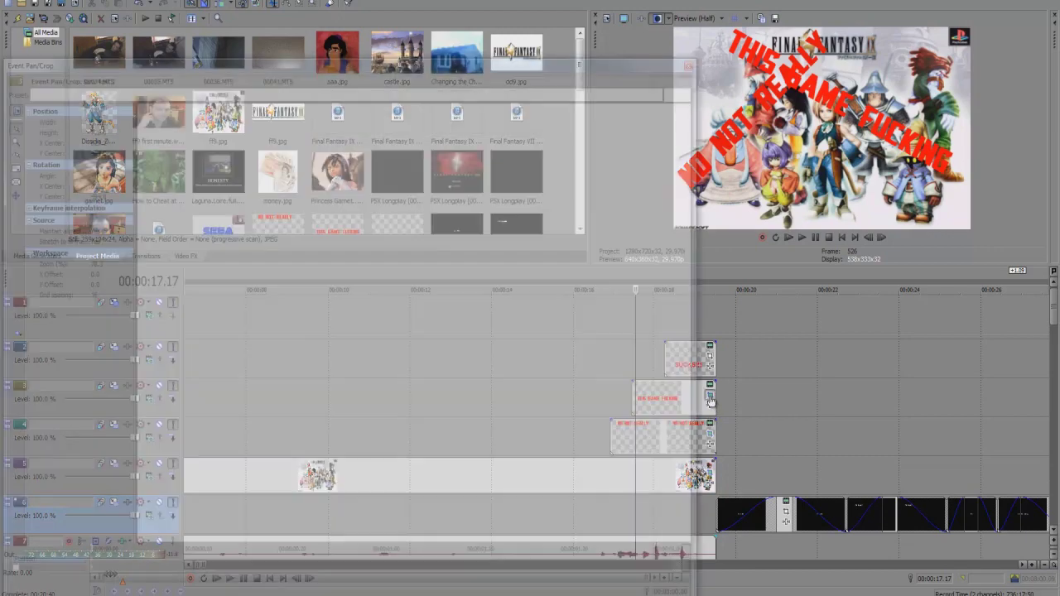
{"action": "scroll", "coordinate": [579, 244], "scroll_direction": "down", "scroll_amount": 3}
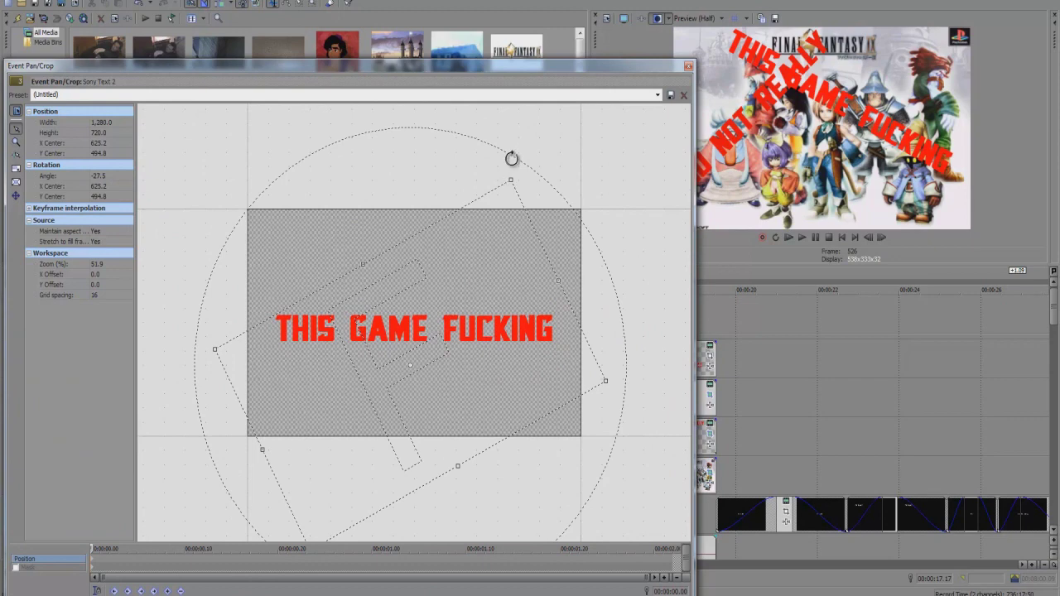
{"action": "left_click_drag", "start_coordinate": [511, 157], "coordinate": [514, 206]}
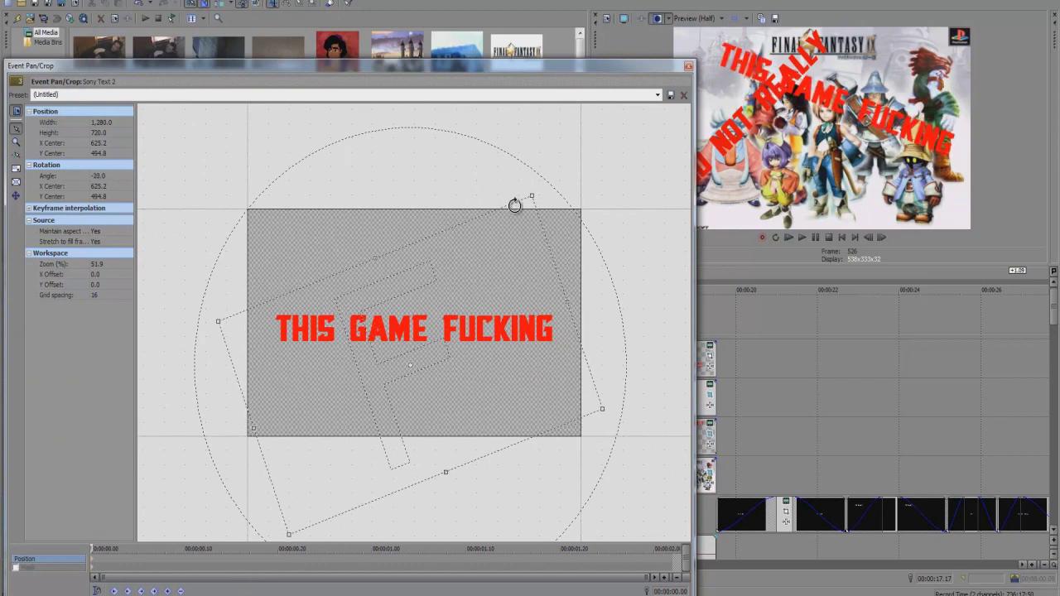
{"action": "left_click", "coordinate": [687, 66]}
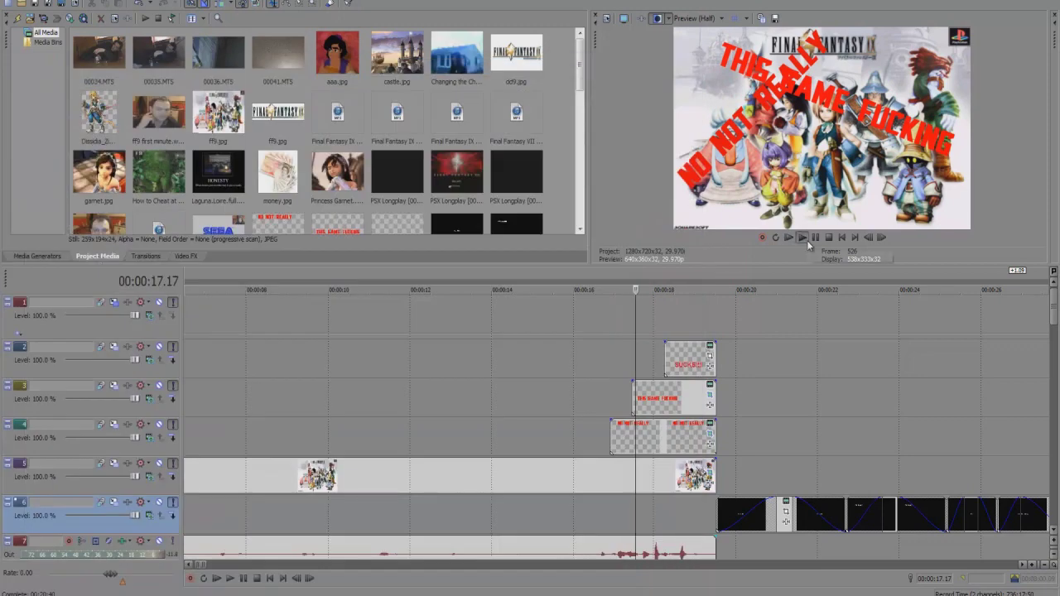
{"action": "left_click", "coordinate": [805, 240]}
{"action": "left_click", "coordinate": [816, 237]}
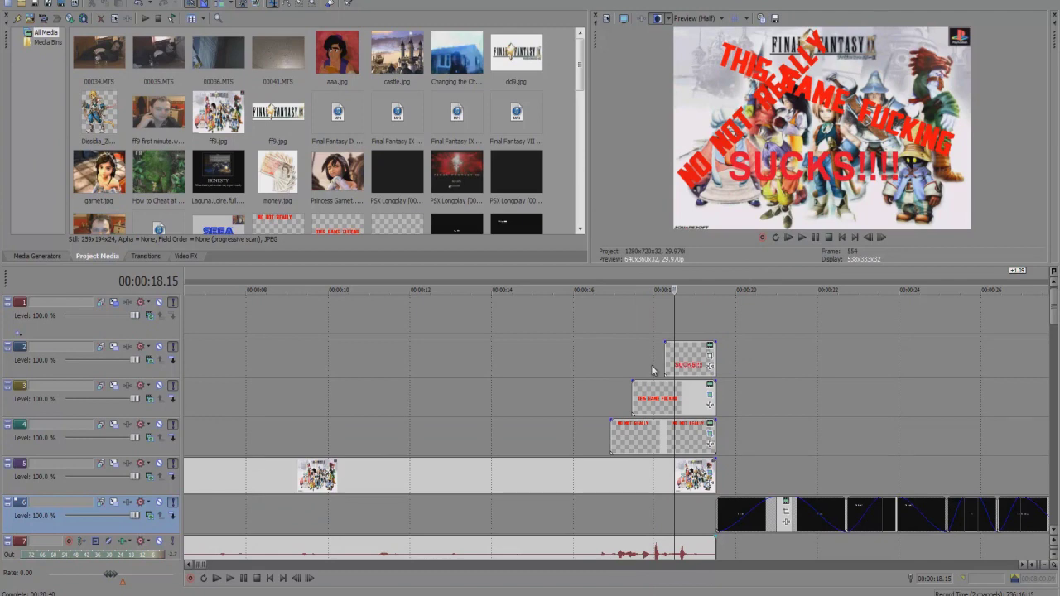
Move the playhead from about 8 seconds back to about 3 seconds.
{"action": "left_click", "coordinate": [246, 401]}
{"action": "scroll", "coordinate": [247, 401], "scroll_direction": "down", "scroll_amount": 3}
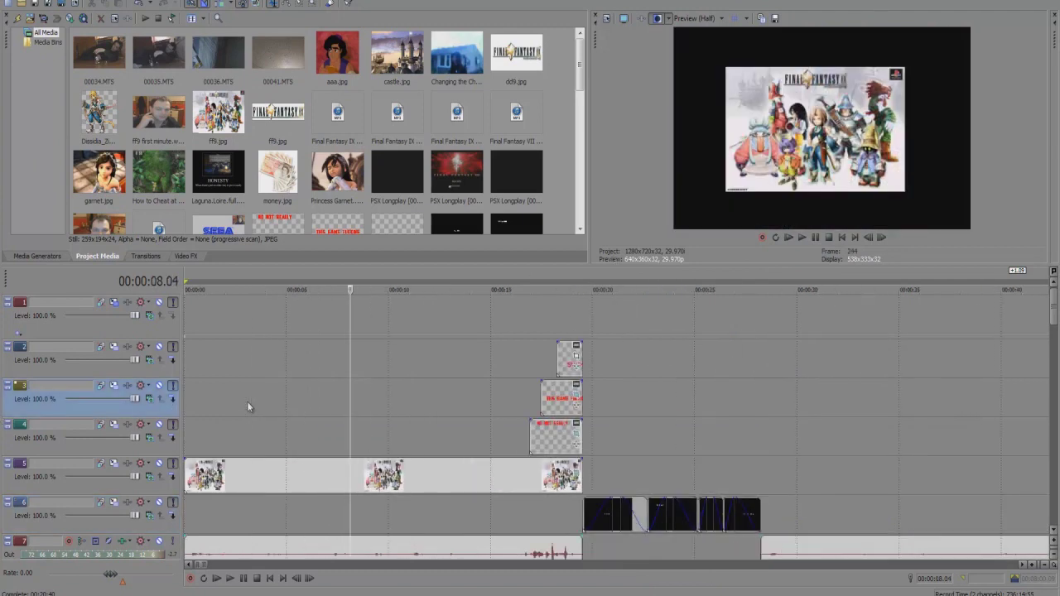
{"action": "scroll", "coordinate": [269, 444], "scroll_direction": "up", "scroll_amount": 2}
{"action": "left_click", "coordinate": [301, 446]}
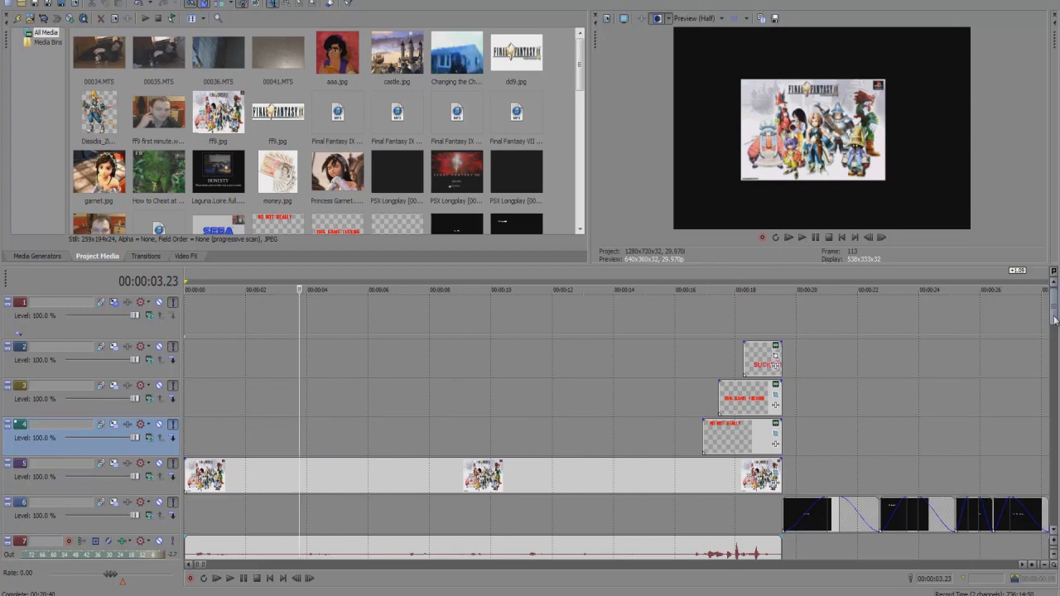
Scroll through the stacked tracks down to the audio and video tracks 22–28.
{"action": "scroll", "coordinate": [904, 400], "scroll_direction": "down", "scroll_amount": 2}
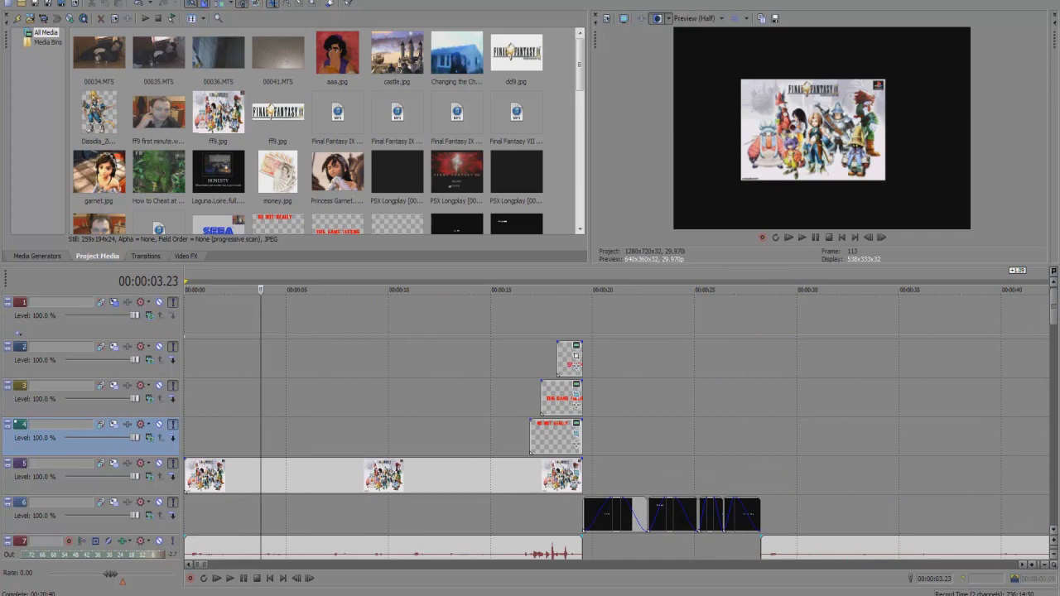
{"action": "scroll", "coordinate": [1054, 322], "scroll_direction": "down", "scroll_amount": 3}
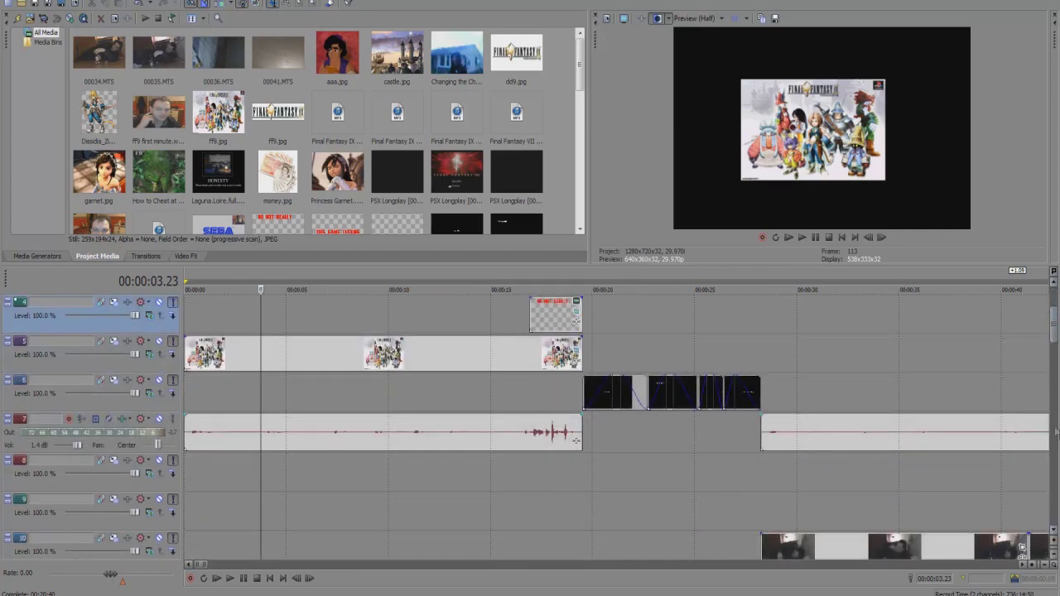
{"action": "scroll", "coordinate": [1056, 331], "scroll_direction": "up", "scroll_amount": 3}
{"action": "scroll", "coordinate": [1056, 313], "scroll_direction": "down", "scroll_amount": 9}
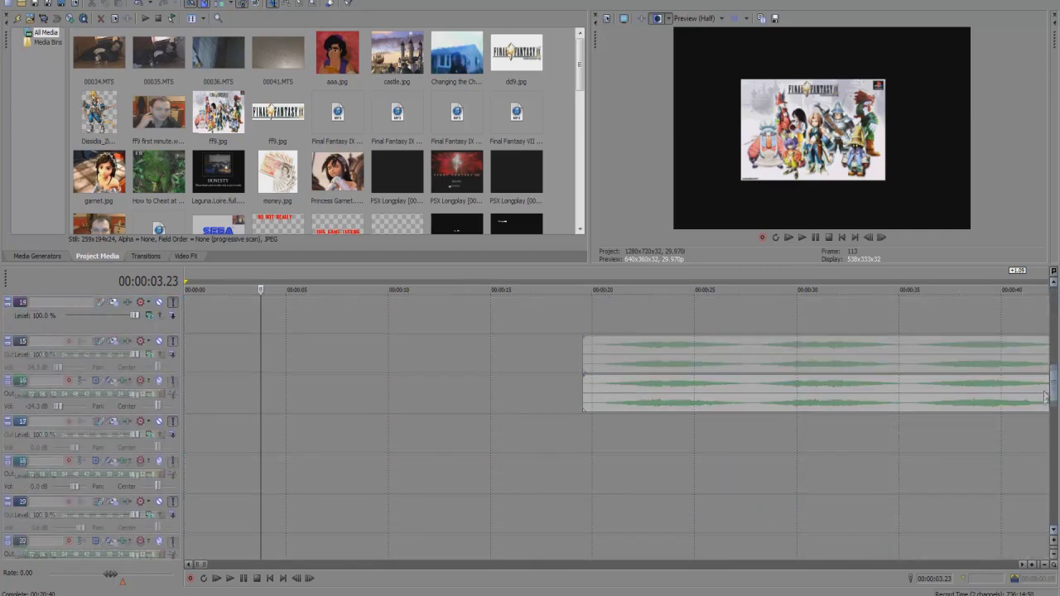
{"action": "scroll", "coordinate": [1042, 365], "scroll_direction": "up", "scroll_amount": 9}
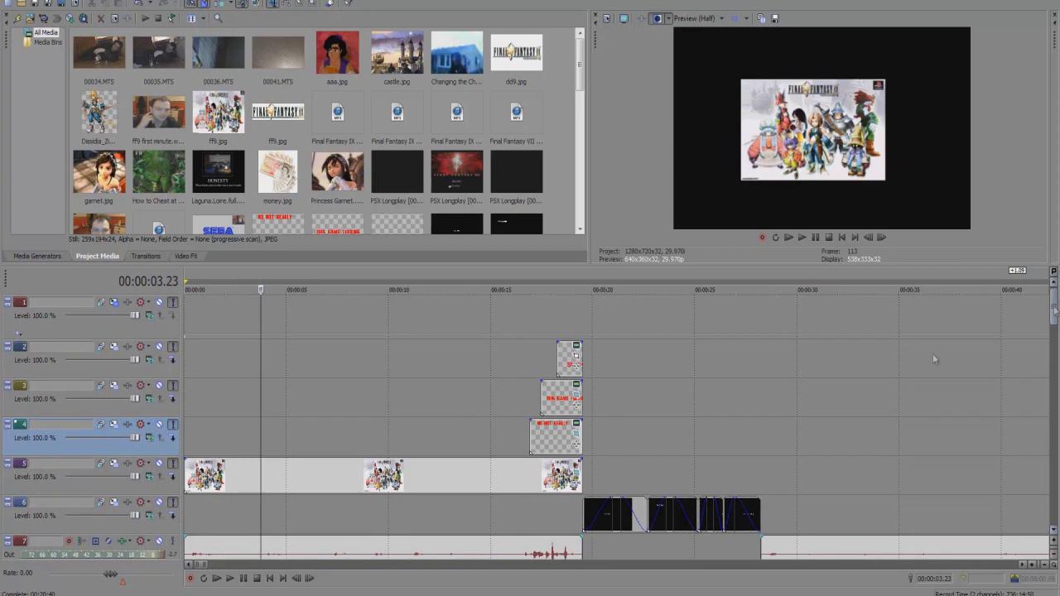
{"action": "scroll", "coordinate": [571, 444], "scroll_direction": "down", "scroll_amount": 2}
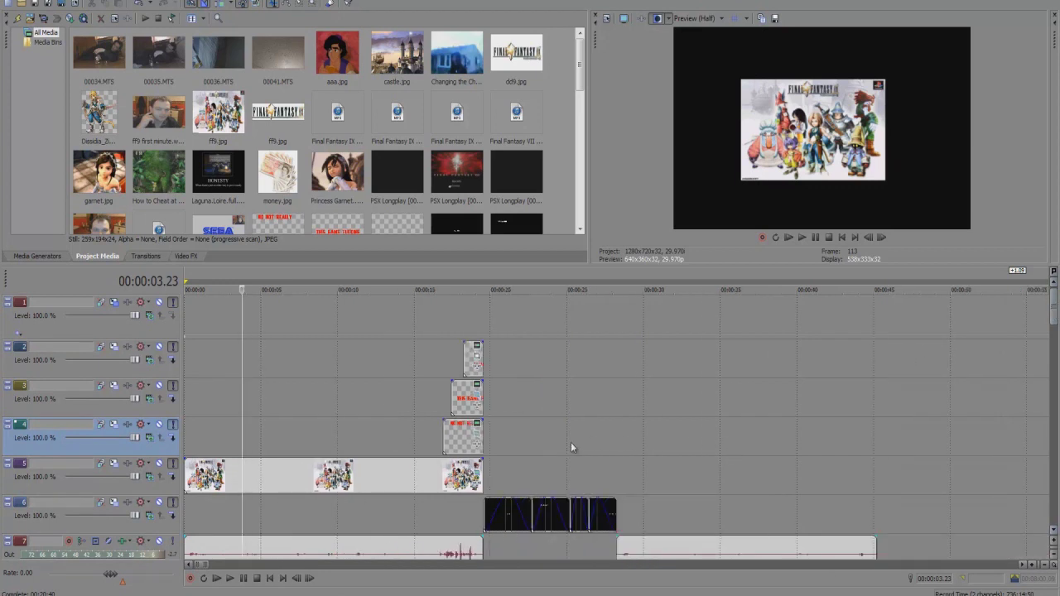
{"action": "scroll", "coordinate": [570, 443], "scroll_direction": "down", "scroll_amount": 5}
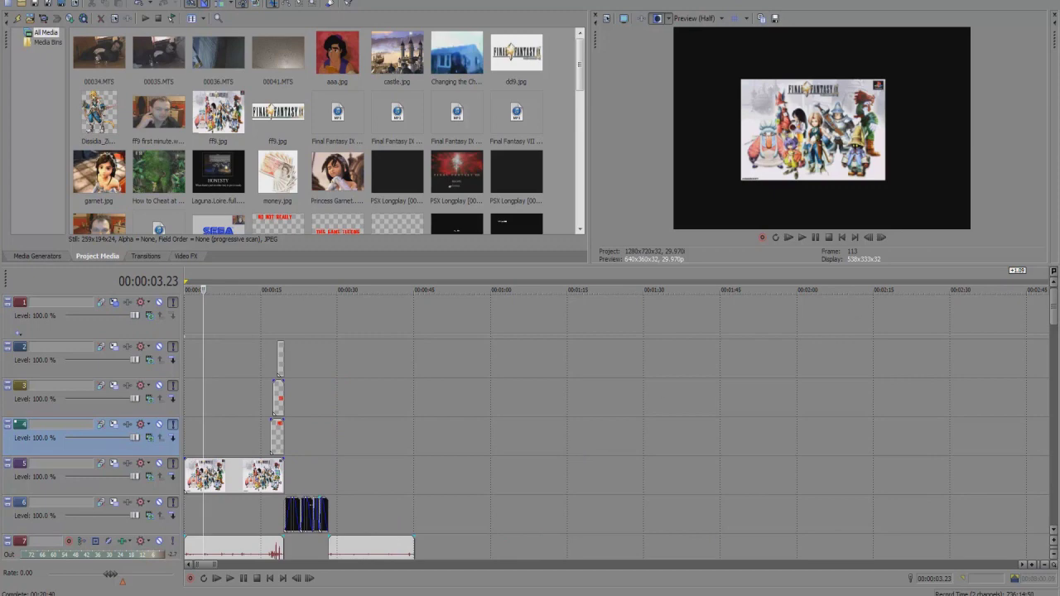
{"action": "left_click_drag", "start_coordinate": [1057, 315], "coordinate": [1056, 364]}
{"action": "scroll", "coordinate": [939, 409], "scroll_direction": "down", "scroll_amount": 4}
{"action": "scroll", "coordinate": [938, 409], "scroll_direction": "down", "scroll_amount": 3}
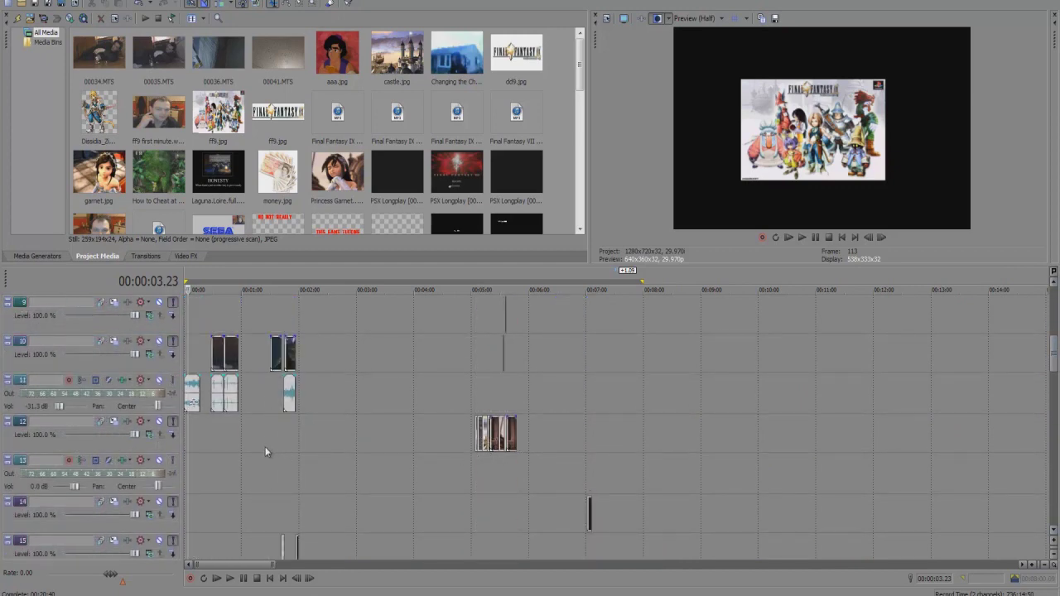
{"action": "scroll", "coordinate": [265, 446], "scroll_direction": "up", "scroll_amount": 3}
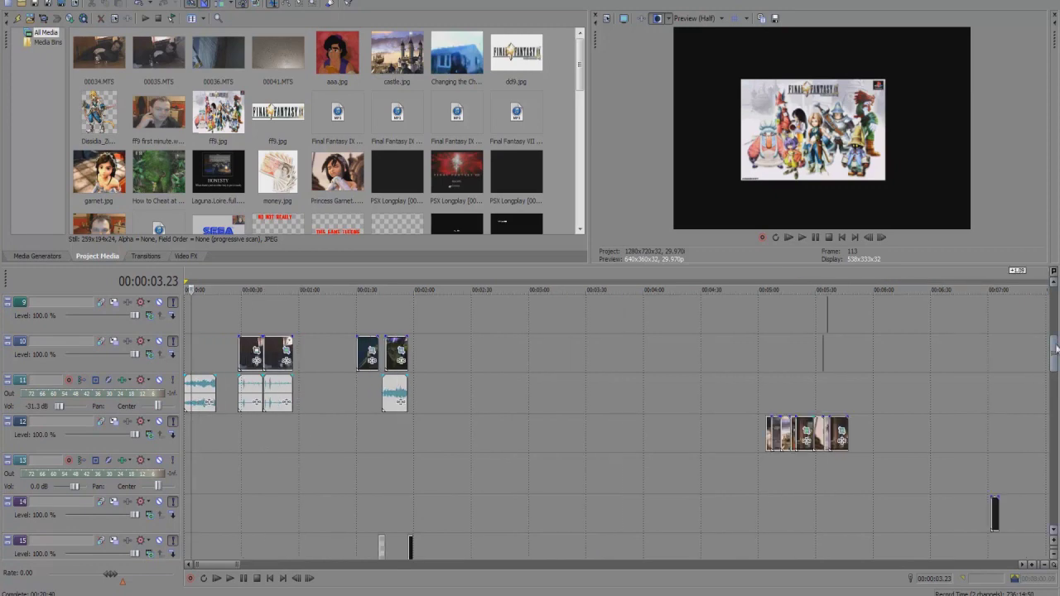
{"action": "left_click", "coordinate": [1052, 323]}
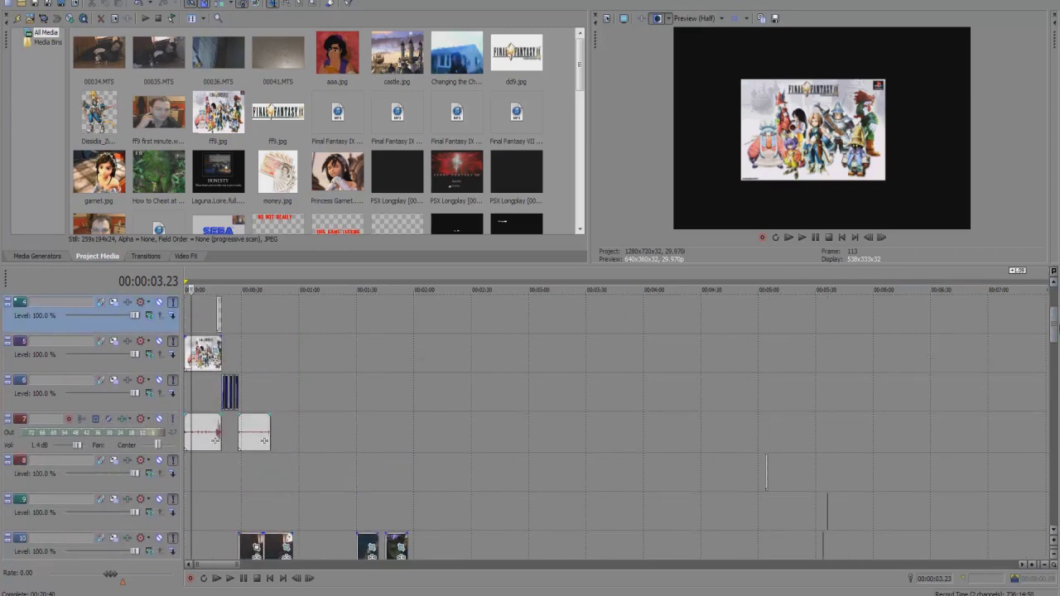
{"action": "left_click_drag", "start_coordinate": [1055, 325], "coordinate": [1050, 431]}
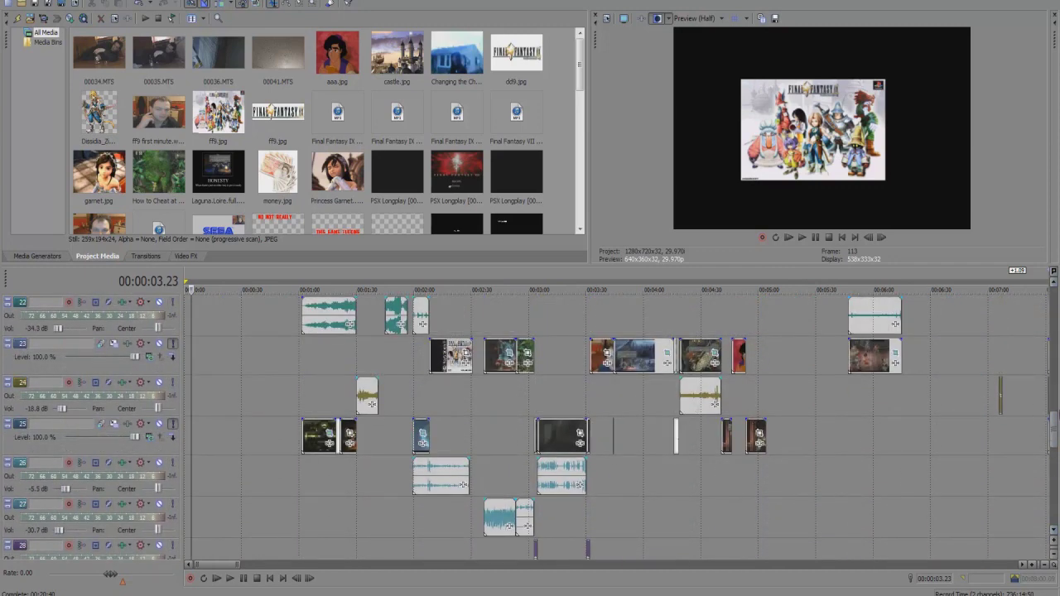
{"action": "key", "text": "Up"}
{"action": "key", "text": "Up"}
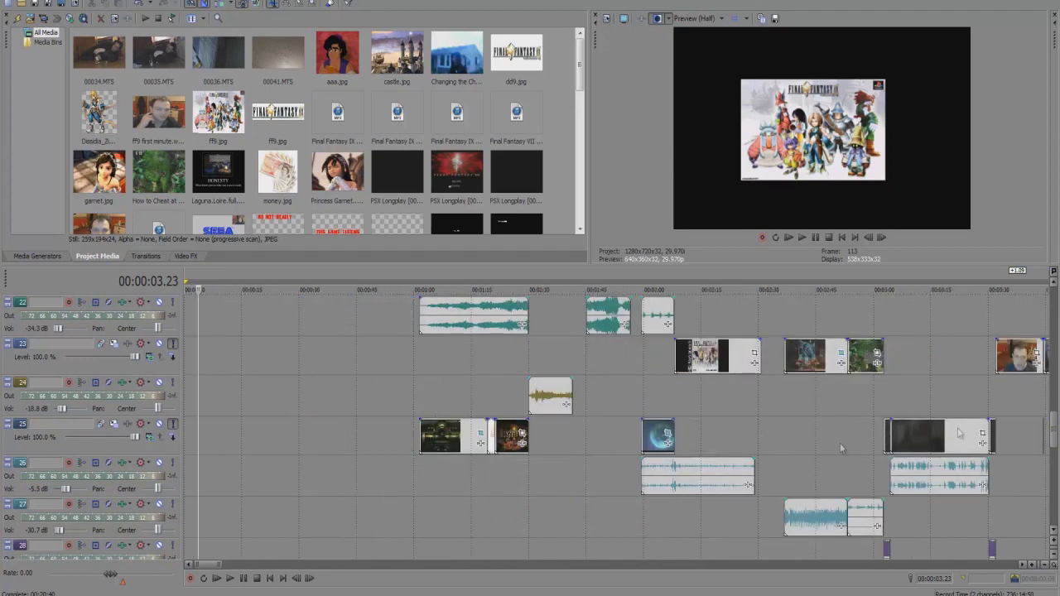
{"action": "left_click", "coordinate": [836, 565]}
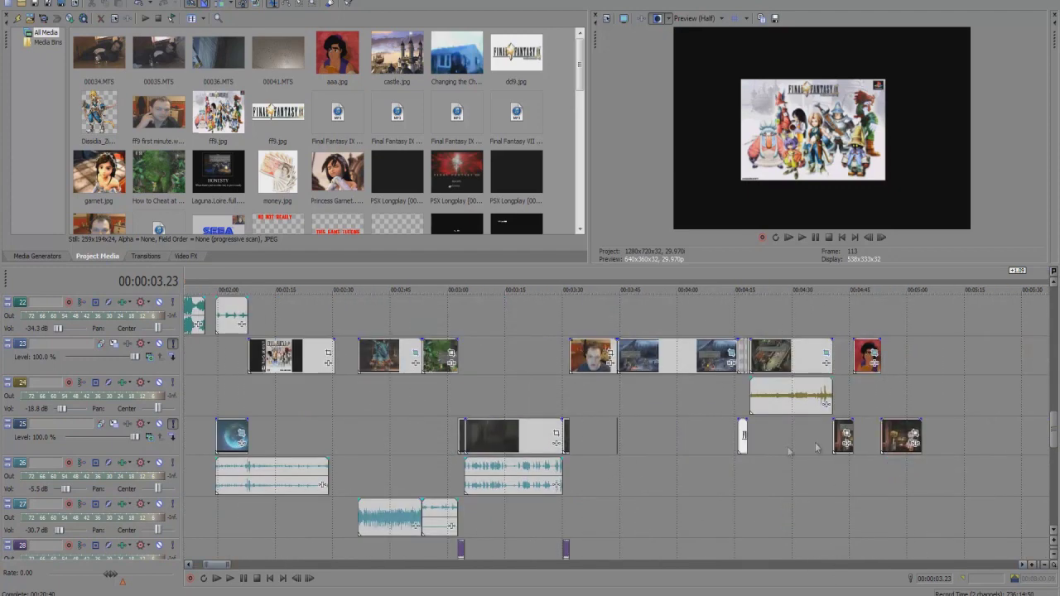
{"action": "key", "text": "Up"}
{"action": "left_click", "coordinate": [644, 567]}
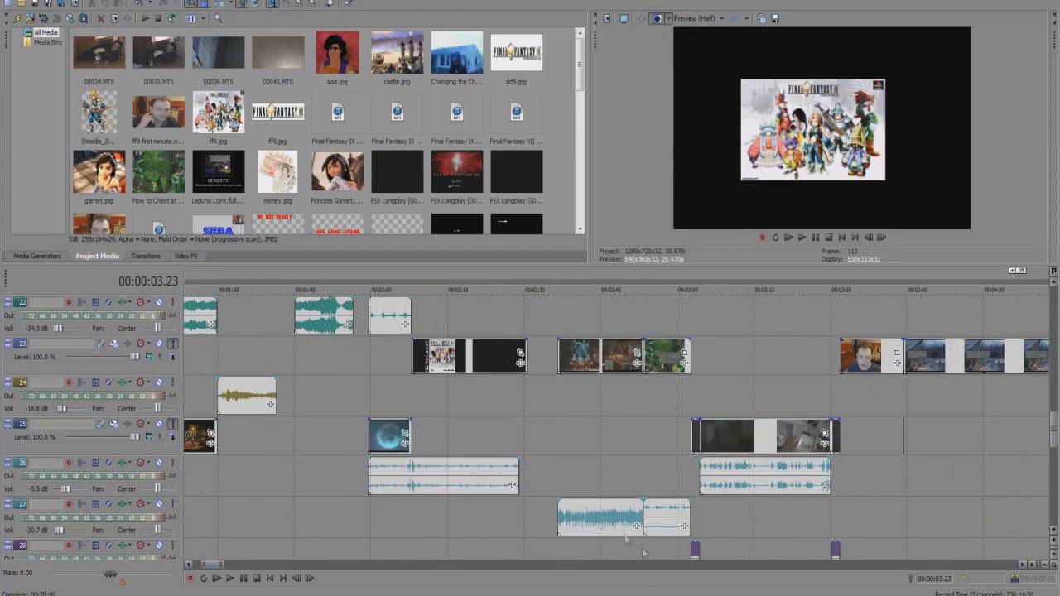
{"action": "left_click_drag", "start_coordinate": [1055, 418], "coordinate": [1055, 448]}
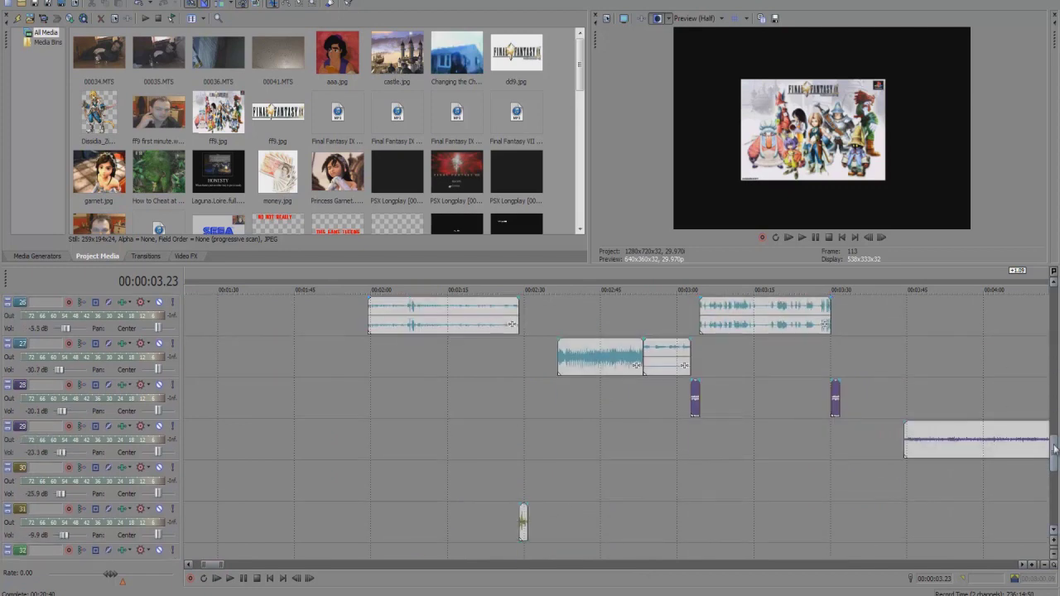
{"action": "left_click", "coordinate": [661, 469]}
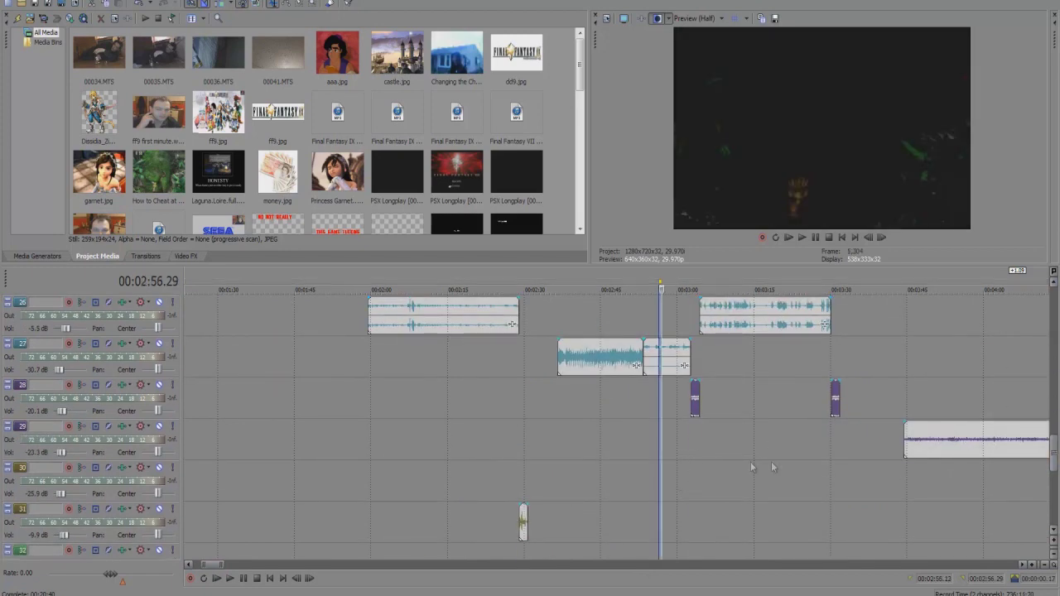
{"action": "left_click", "coordinate": [556, 460]}
{"action": "left_click", "coordinate": [607, 495]}
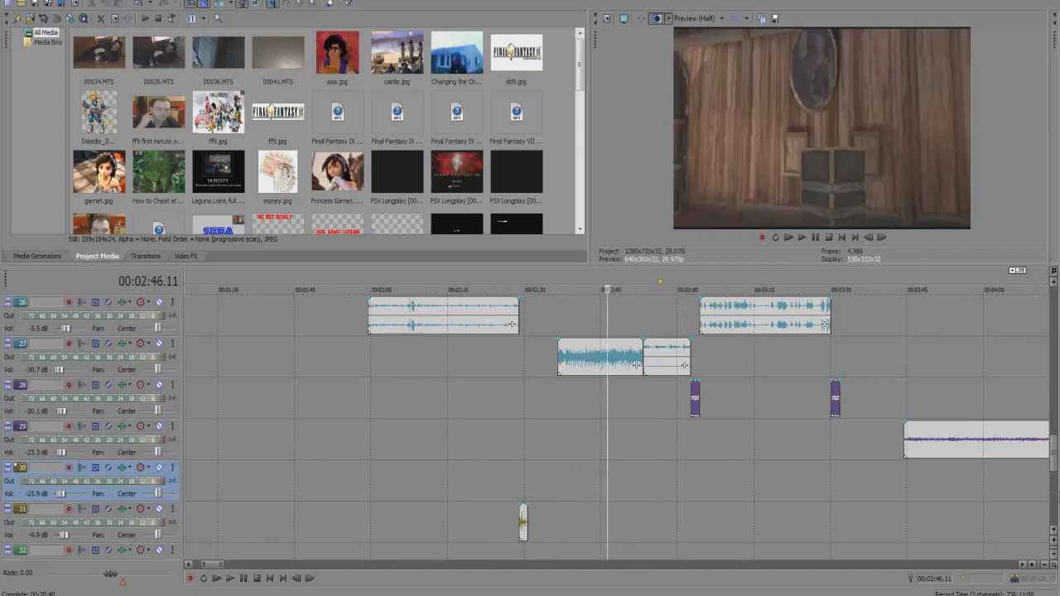
{"action": "left_click_drag", "start_coordinate": [1055, 464], "coordinate": [1054, 431]}
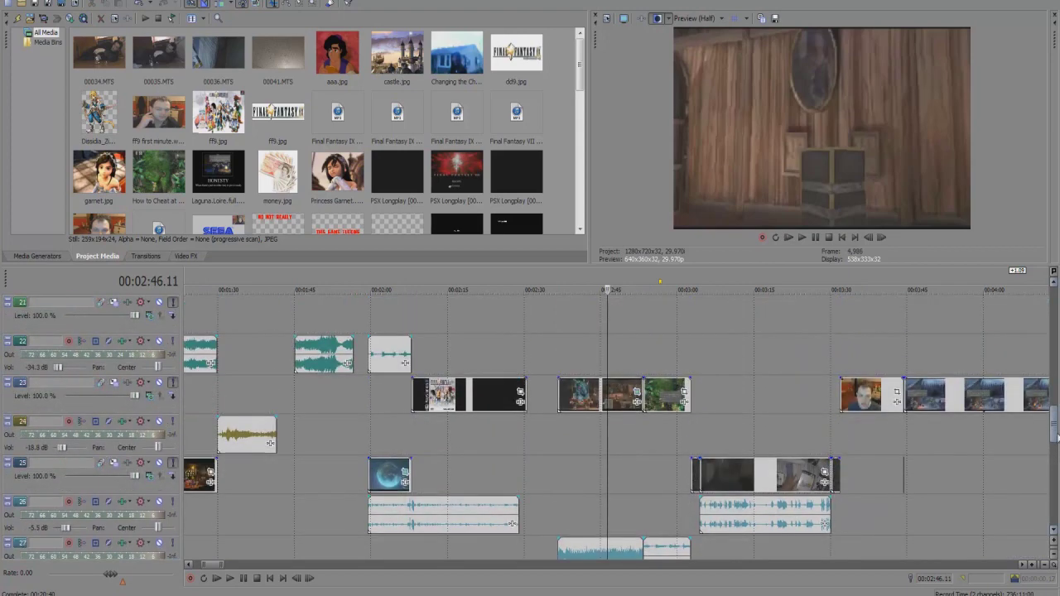
{"action": "left_click", "coordinate": [801, 237]}
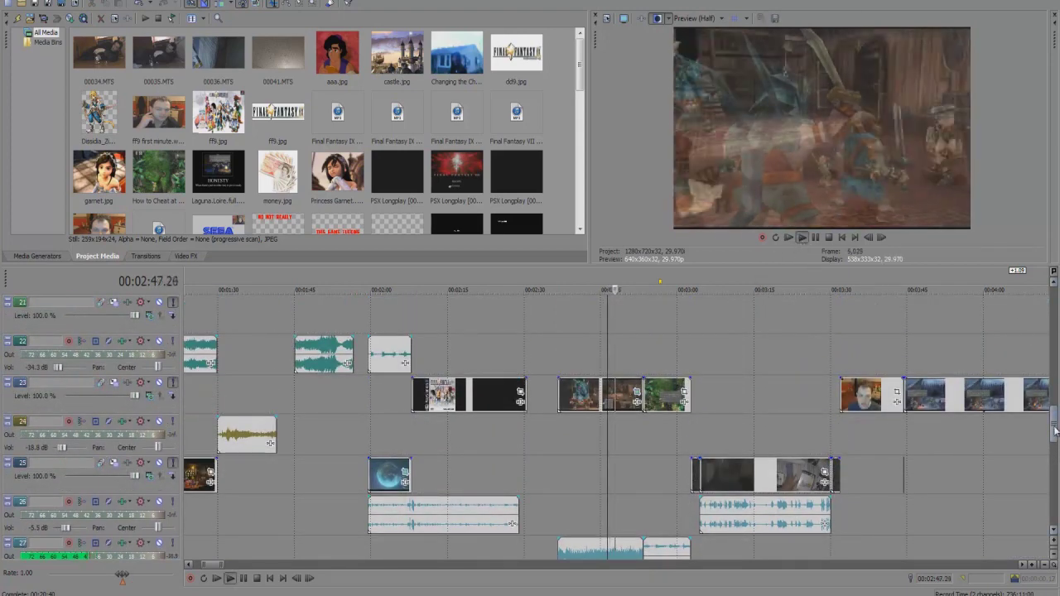
{"action": "left_click", "coordinate": [818, 238]}
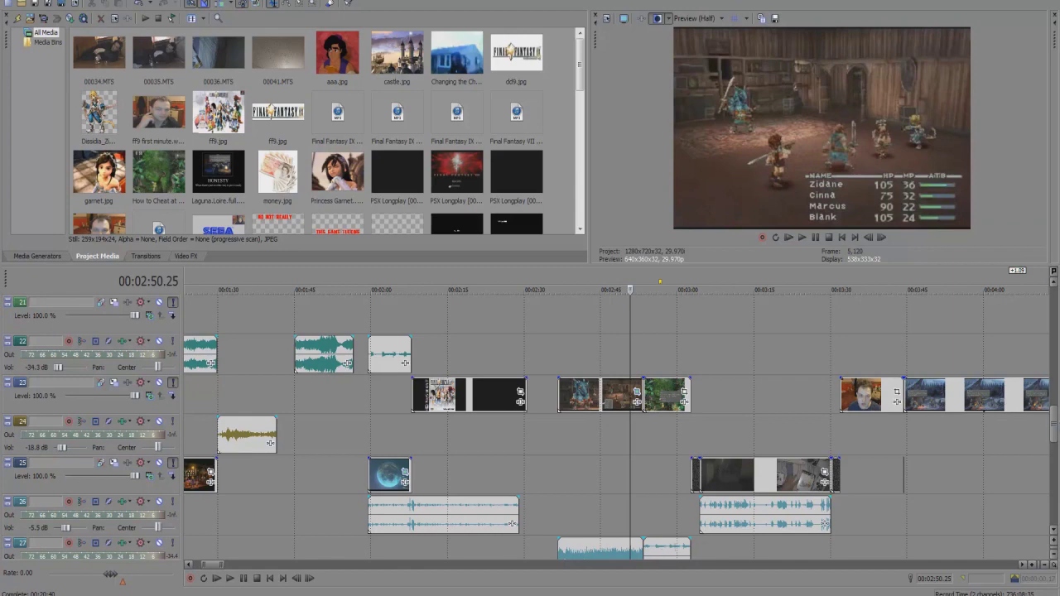
{"action": "scroll", "coordinate": [605, 484], "scroll_direction": "up", "scroll_amount": 5}
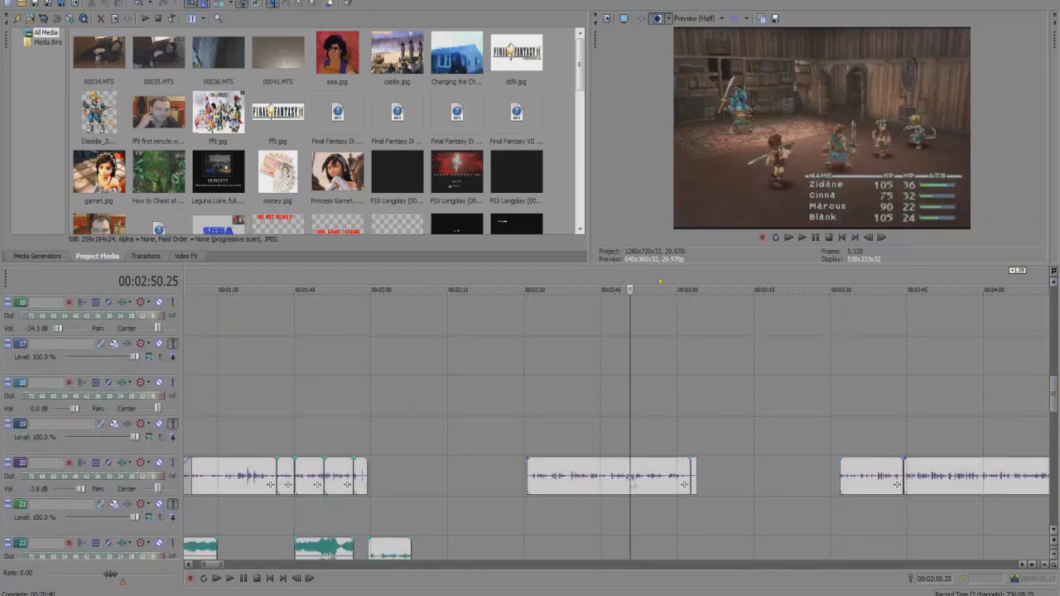
{"action": "left_click_drag", "start_coordinate": [1052, 396], "coordinate": [1056, 438]}
Play the review from about 00:03:02.
{"action": "left_click", "coordinate": [695, 559]}
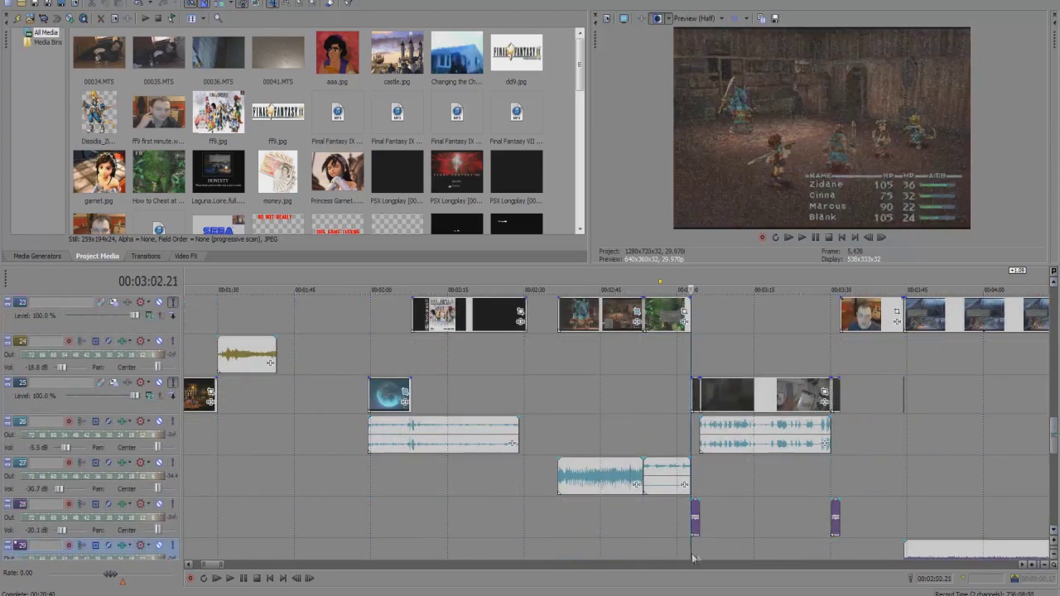
{"action": "scroll", "coordinate": [694, 559], "scroll_direction": "up", "scroll_amount": 5}
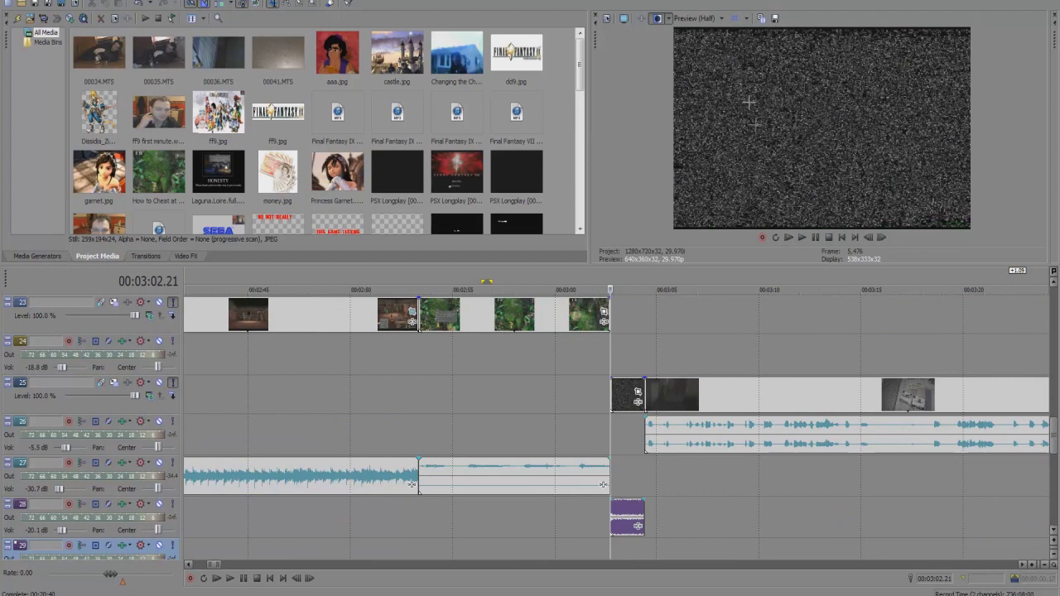
{"action": "left_click", "coordinate": [803, 238]}
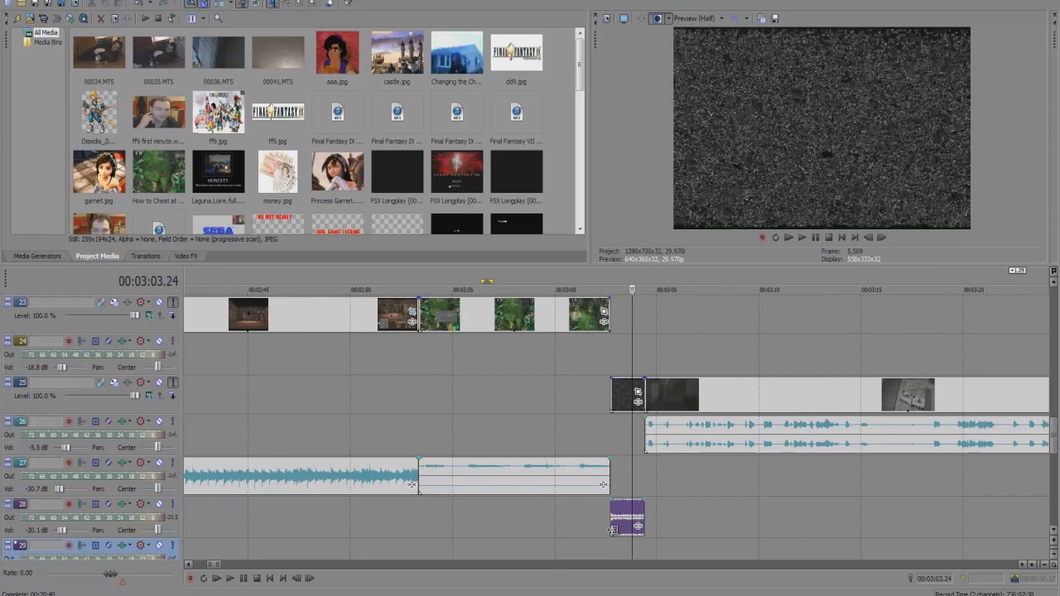
Select track 27 and stop on the webcam clip at 00:03:33.27.
{"action": "left_click", "coordinate": [652, 489]}
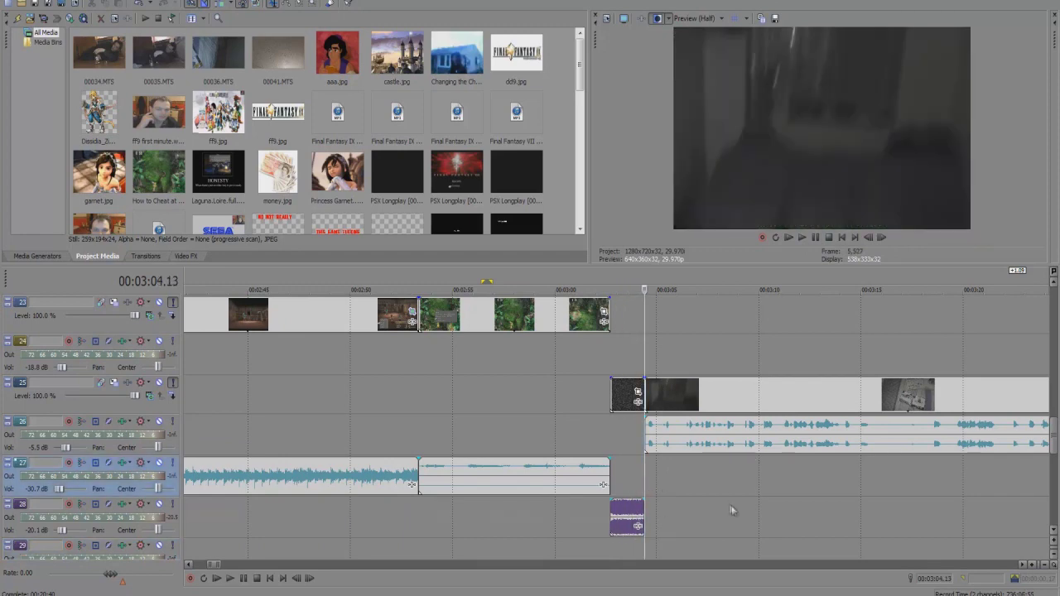
{"action": "scroll", "coordinate": [881, 488], "scroll_direction": "down", "scroll_amount": 3}
{"action": "left_click", "coordinate": [878, 549]}
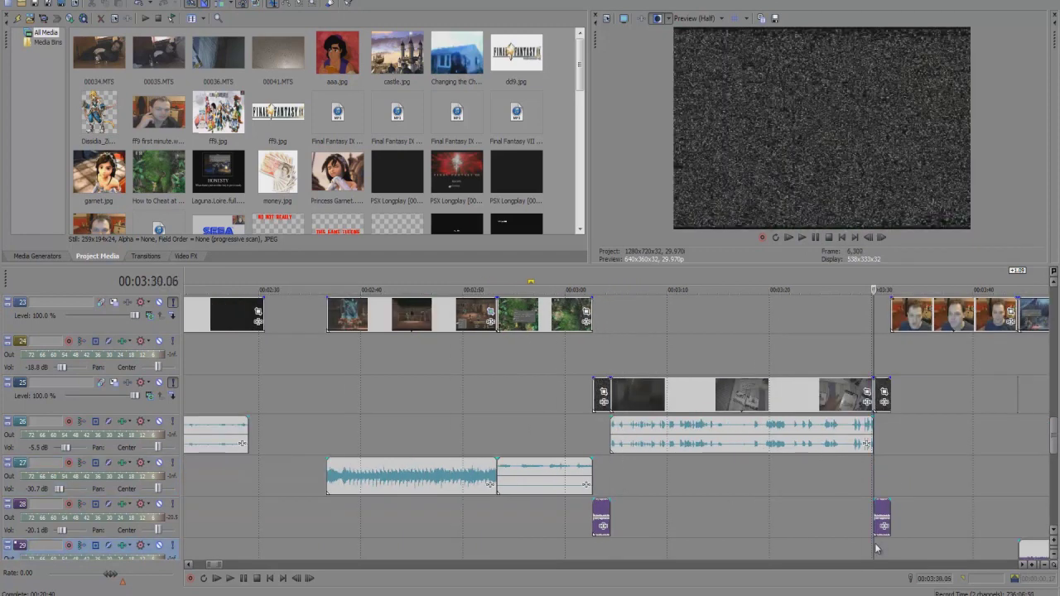
{"action": "left_click", "coordinate": [911, 522]}
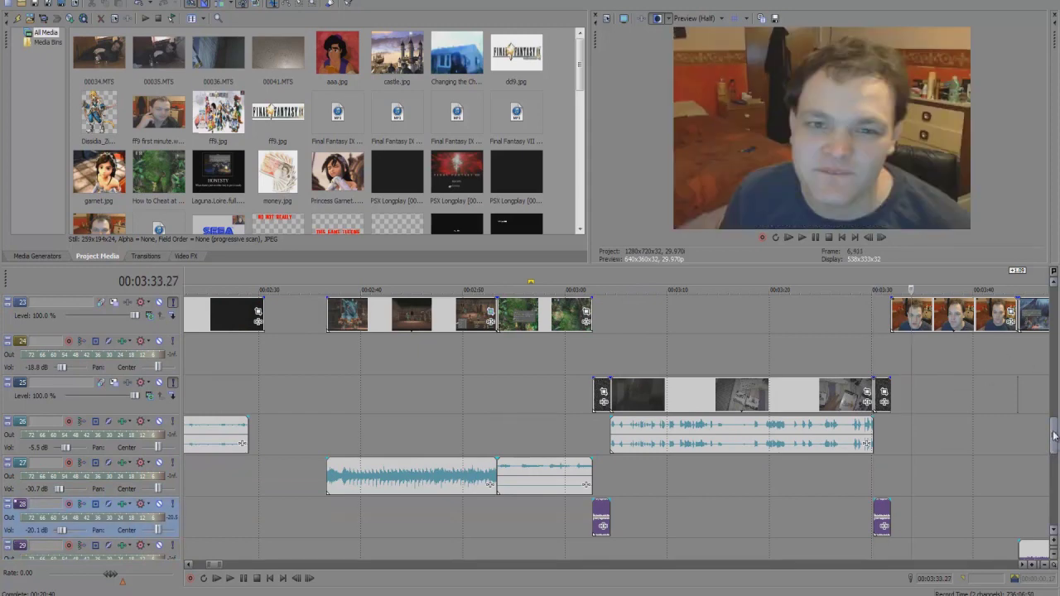
{"action": "scroll", "coordinate": [978, 381], "scroll_direction": "up", "scroll_amount": 2}
{"action": "scroll", "coordinate": [952, 389], "scroll_direction": "down", "scroll_amount": 2}
{"action": "scroll", "coordinate": [912, 406], "scroll_direction": "down", "scroll_amount": 3}
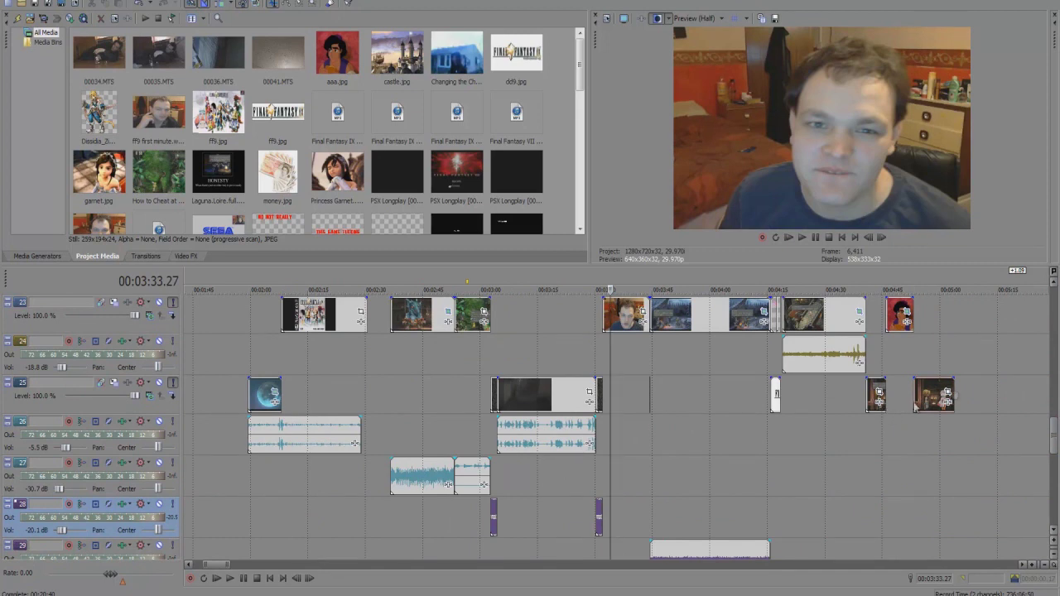
{"action": "scroll", "coordinate": [1048, 430], "scroll_direction": "up", "scroll_amount": 3}
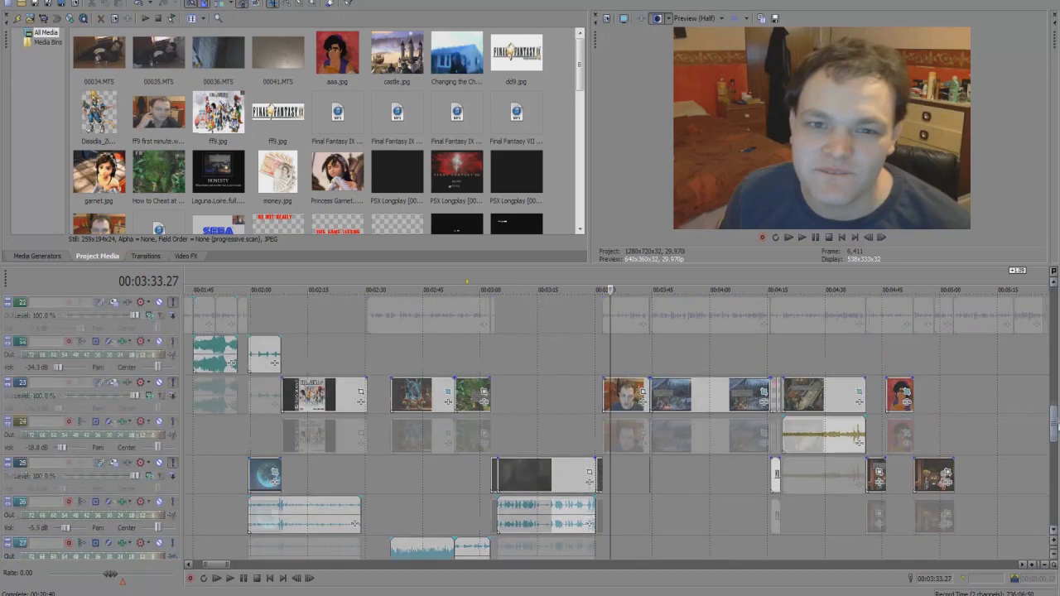
{"action": "scroll", "coordinate": [891, 427], "scroll_direction": "down", "scroll_amount": 5}
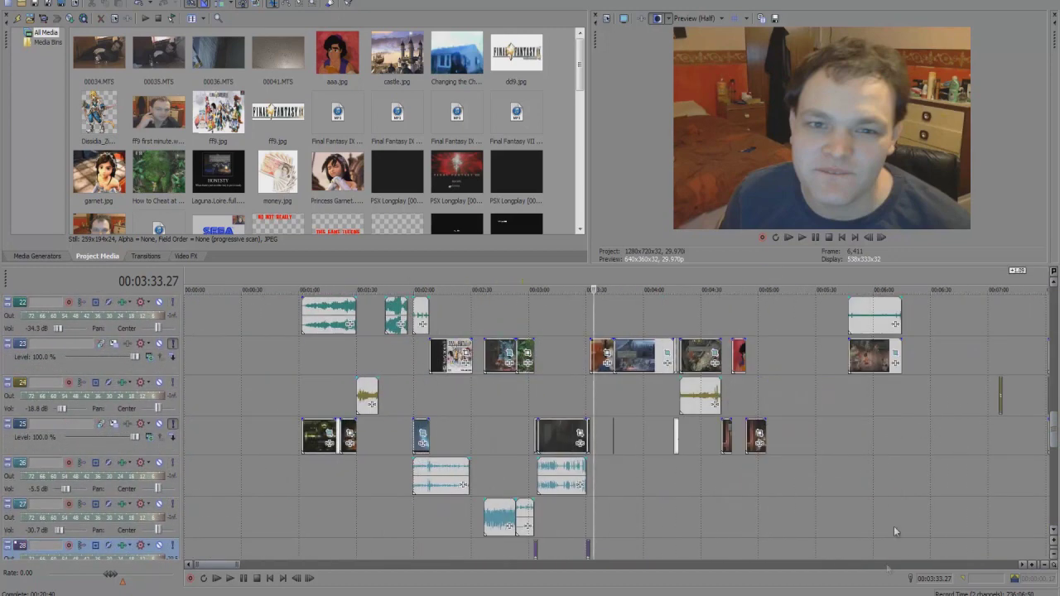
{"action": "scroll", "coordinate": [1053, 429], "scroll_direction": "up", "scroll_amount": 2}
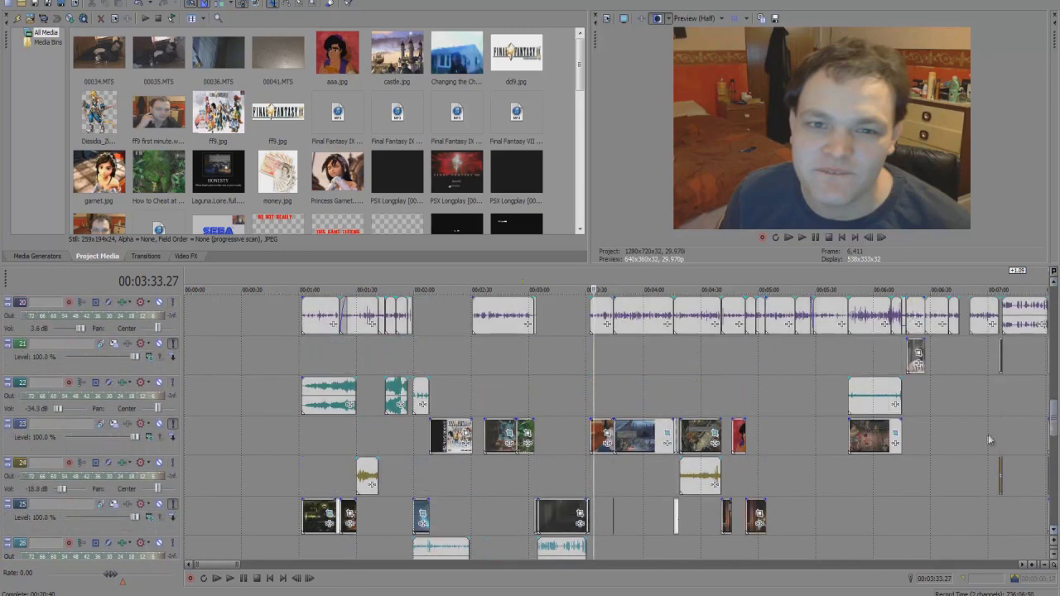
{"action": "scroll", "coordinate": [986, 437], "scroll_direction": "down", "scroll_amount": 3}
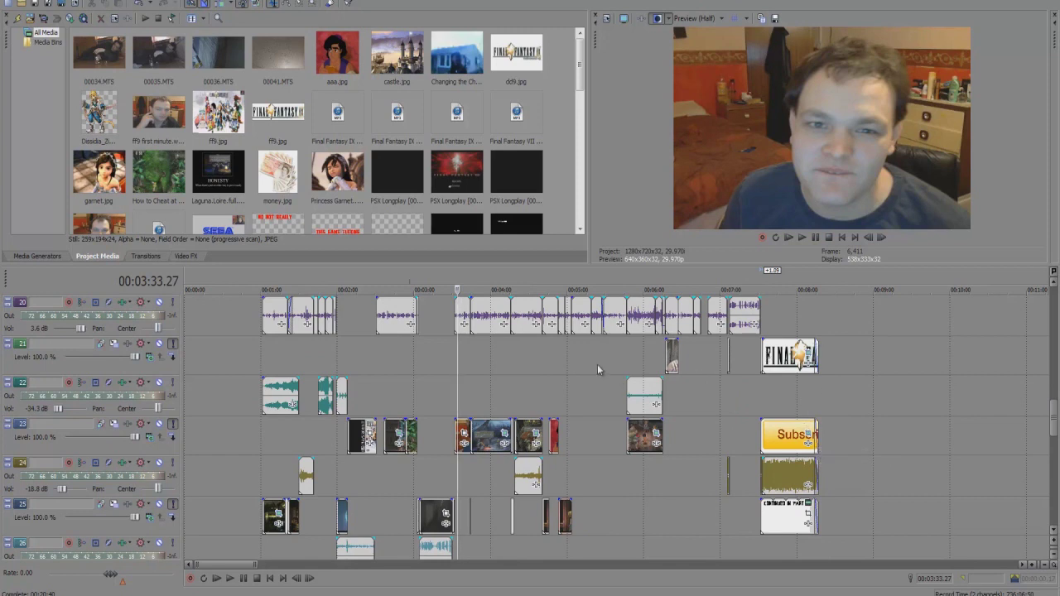
{"action": "scroll", "coordinate": [952, 365], "scroll_direction": "up", "scroll_amount": 2}
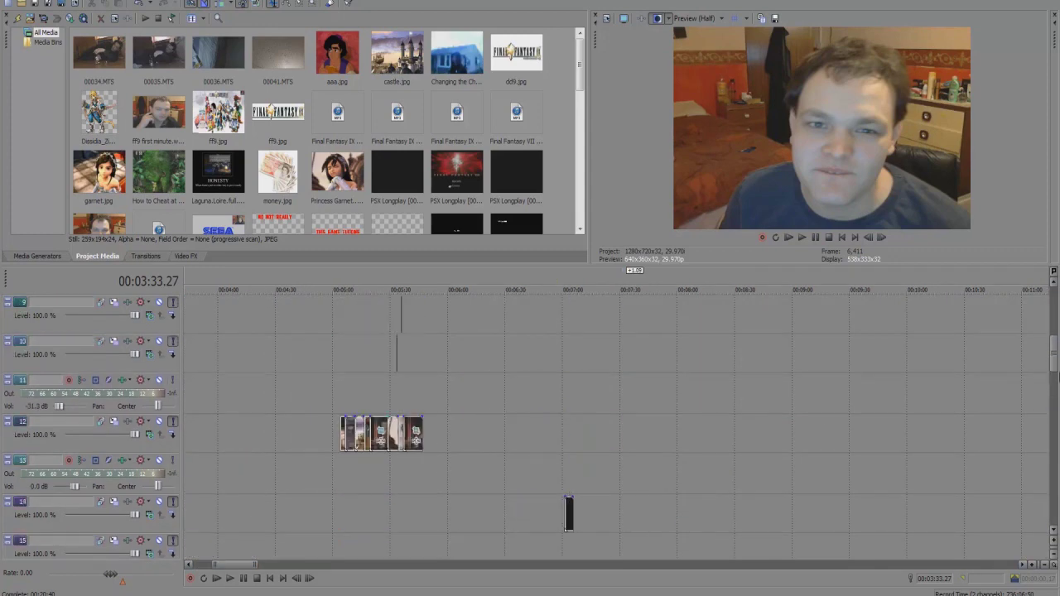
Scroll toward the project's end and place the playhead at 00:07:23.23 by the end titles.
{"action": "left_click_drag", "start_coordinate": [1053, 448], "coordinate": [1055, 456]}
{"action": "scroll", "coordinate": [613, 465], "scroll_direction": "down", "scroll_amount": 3}
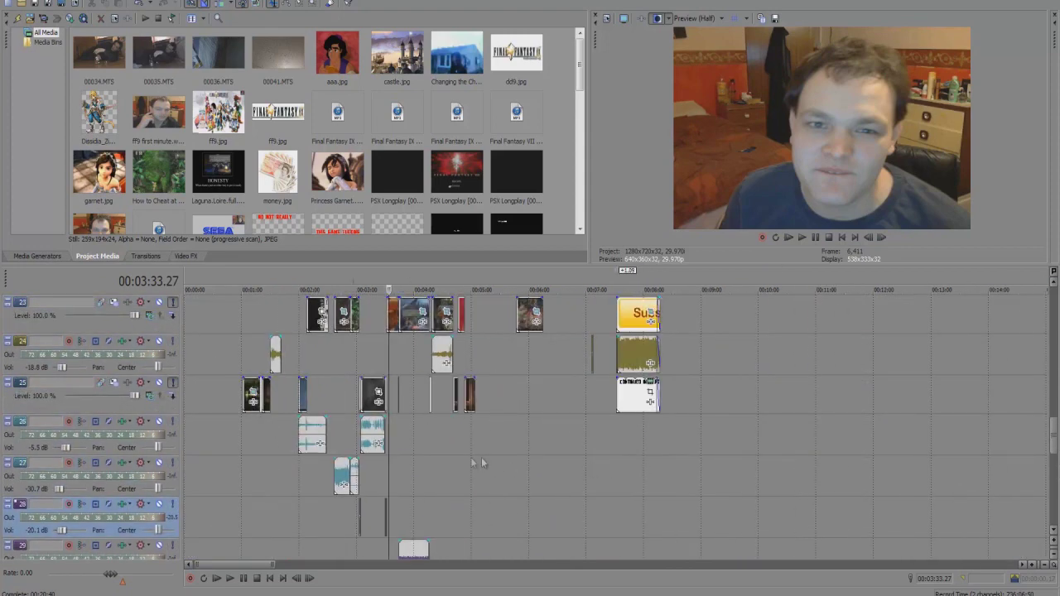
{"action": "left_click_drag", "start_coordinate": [1055, 441], "coordinate": [1036, 428]}
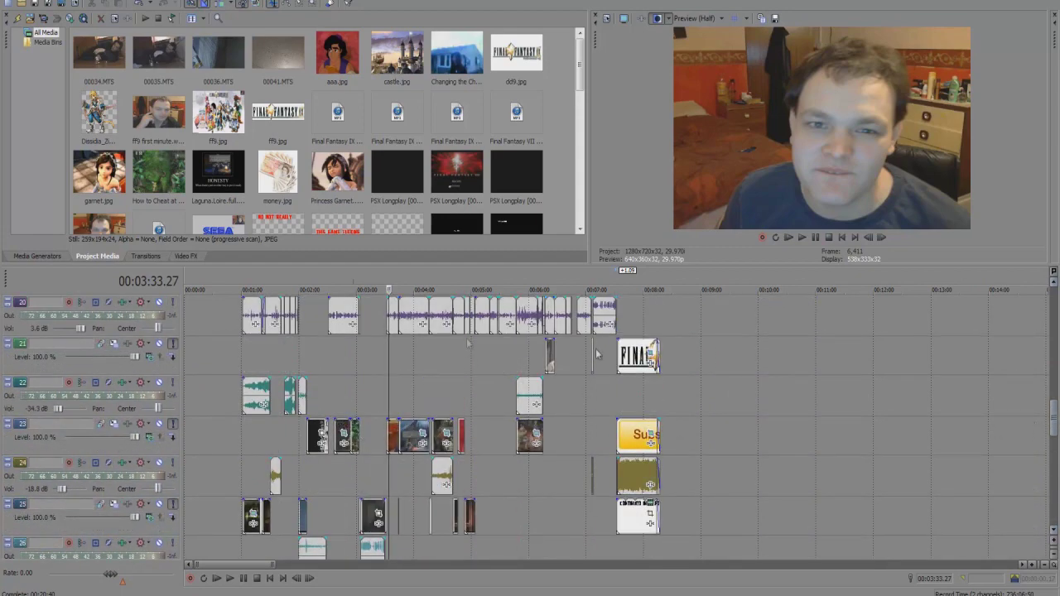
{"action": "left_click_drag", "start_coordinate": [1053, 433], "coordinate": [1057, 408]}
{"action": "scroll", "coordinate": [501, 478], "scroll_direction": "down", "scroll_amount": 5}
{"action": "scroll", "coordinate": [502, 483], "scroll_direction": "up", "scroll_amount": 2}
{"action": "scroll", "coordinate": [506, 487], "scroll_direction": "up", "scroll_amount": 2}
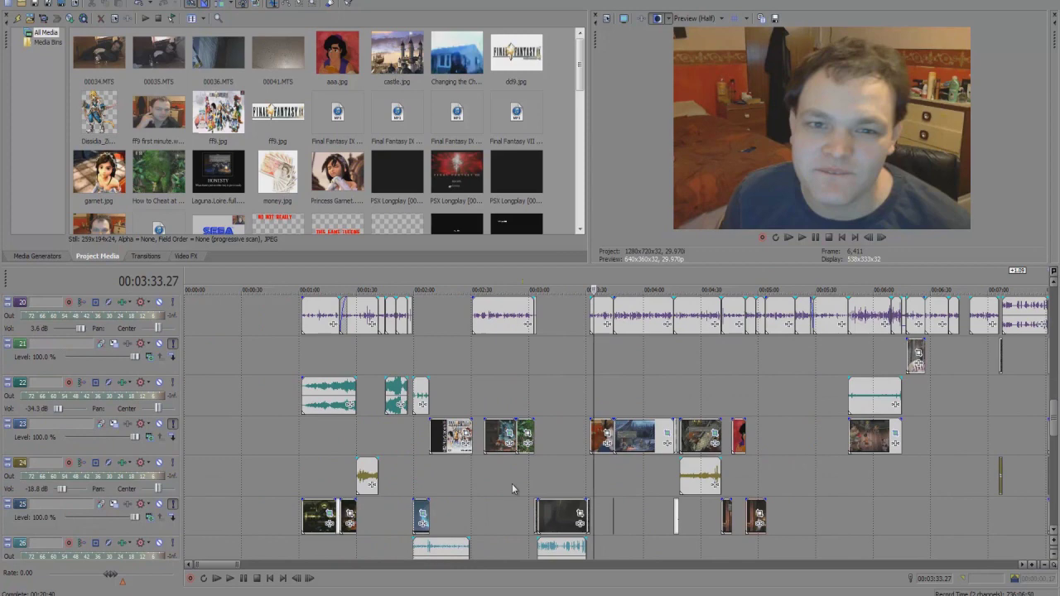
{"action": "scroll", "coordinate": [513, 484], "scroll_direction": "down", "scroll_amount": 5}
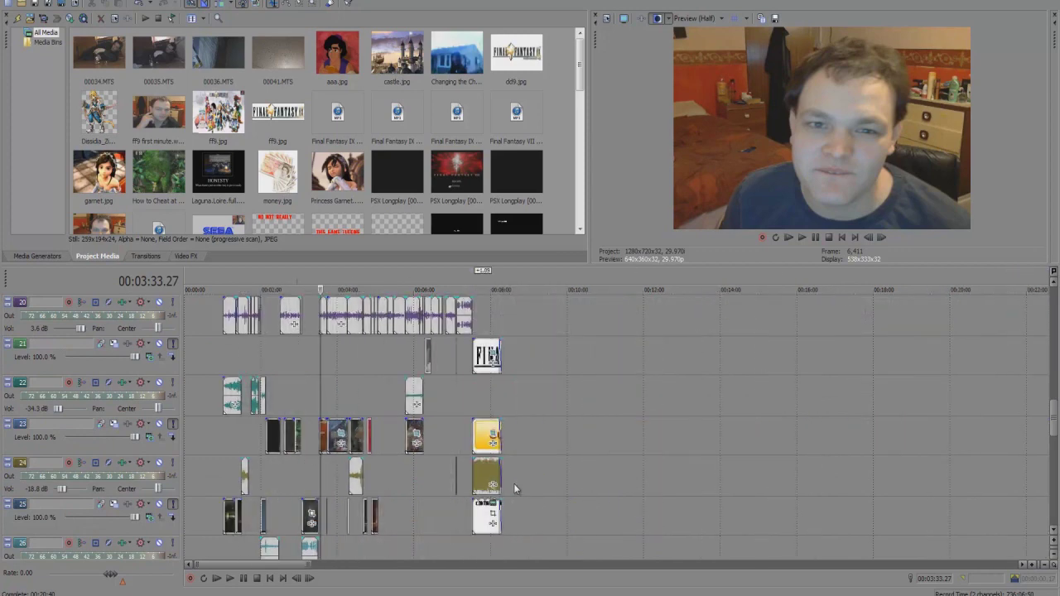
{"action": "scroll", "coordinate": [469, 534], "scroll_direction": "up", "scroll_amount": 3}
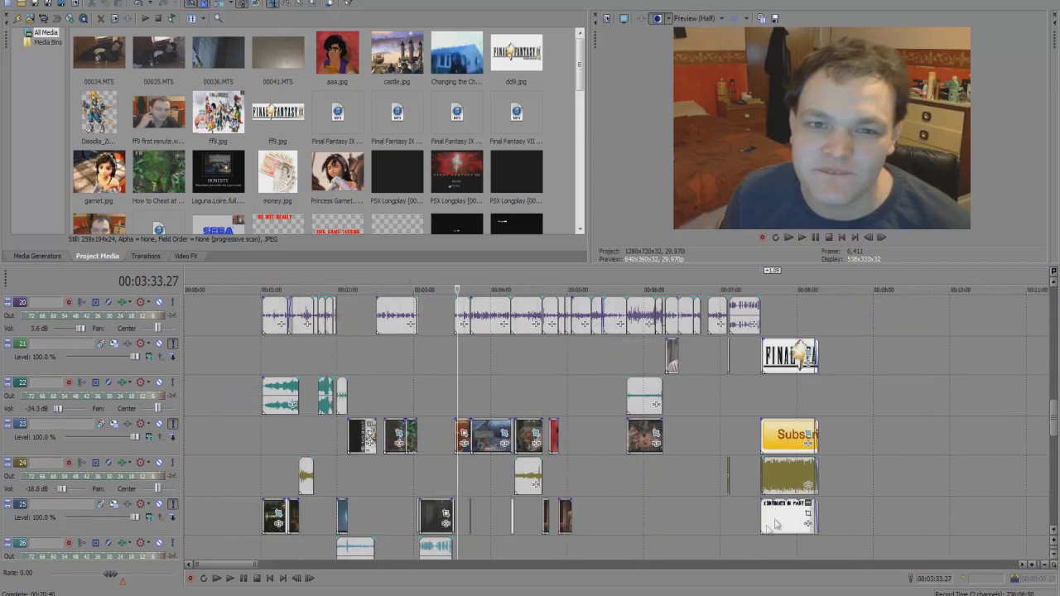
{"action": "left_click", "coordinate": [751, 535]}
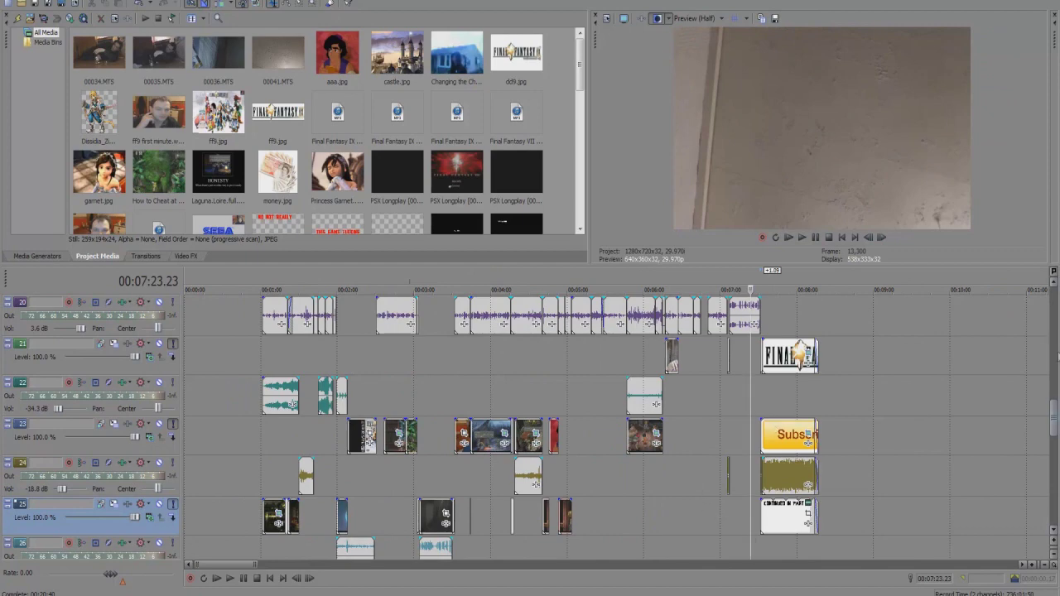
{"action": "scroll", "coordinate": [504, 406], "scroll_direction": "down", "scroll_amount": 5}
{"action": "scroll", "coordinate": [504, 406], "scroll_direction": "up", "scroll_amount": 10}
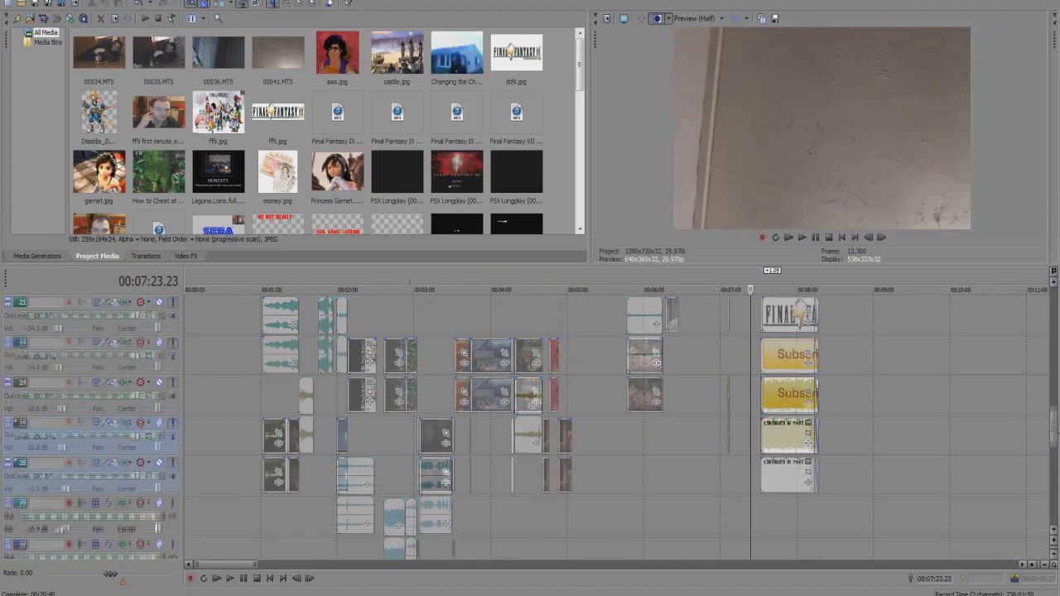